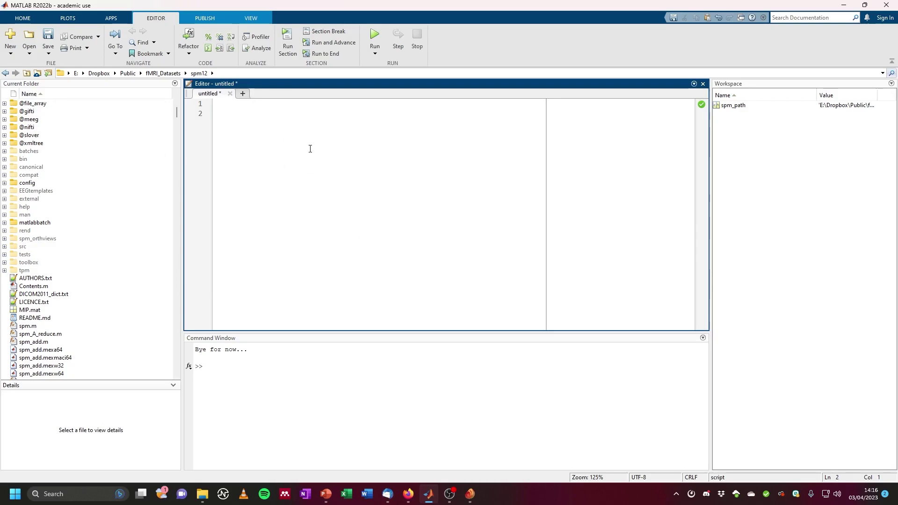
Add a script line with addpath and the current folder's path E:\Dropbox\Public\fMRI_Datasets\spm12, and run that line.
{"action": "type", "text": "addpath"}
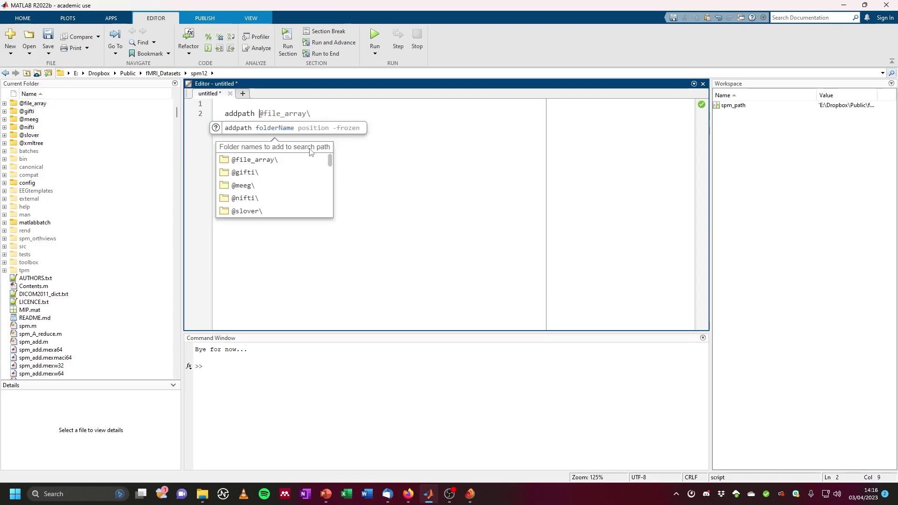
{"action": "left_click", "coordinate": [228, 73]}
{"action": "key", "text": "ctrl+c"}
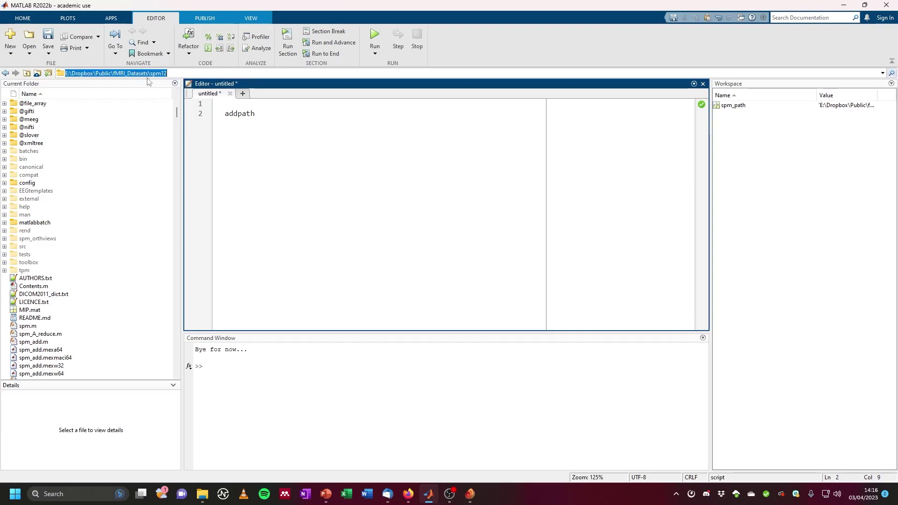
{"action": "left_click", "coordinate": [309, 112]}
{"action": "key", "text": "ctrl+v"}
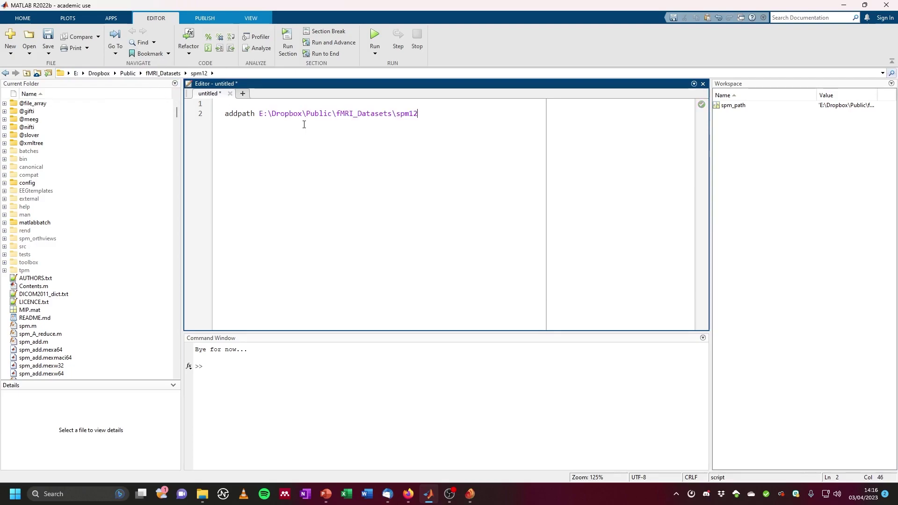
{"action": "left_click_drag", "start_coordinate": [417, 113], "coordinate": [170, 131]}
{"action": "key", "text": "F9"}
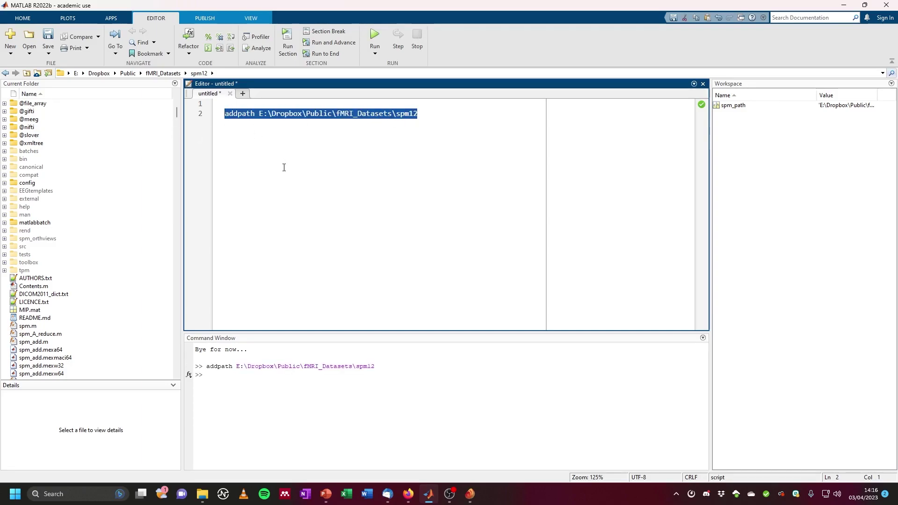
Add the line "spm fmri" below the addpath command and run only that line to launch SPM12.
{"action": "left_click", "coordinate": [444, 134]}
{"action": "key", "text": "Return"}
{"action": "type", "text": "spm "}
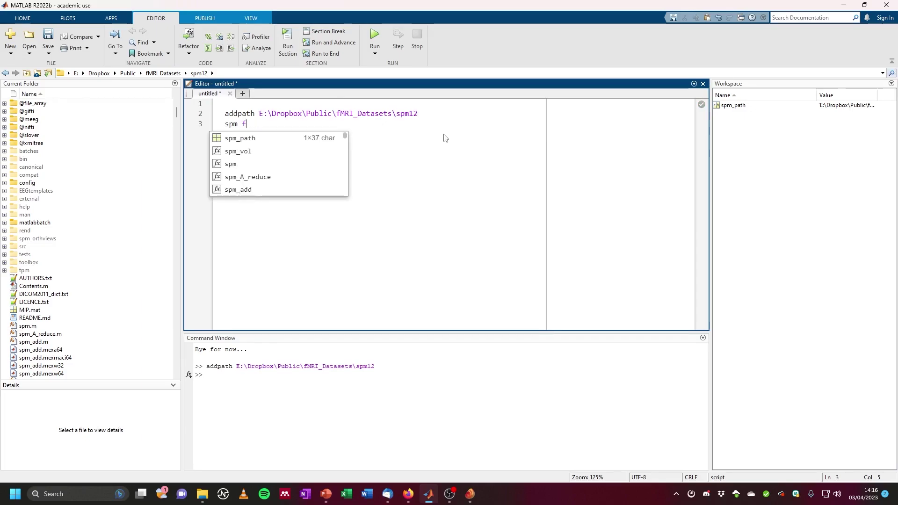
{"action": "type", "text": "fmri"}
{"action": "left_click_drag", "start_coordinate": [269, 124], "coordinate": [194, 127]}
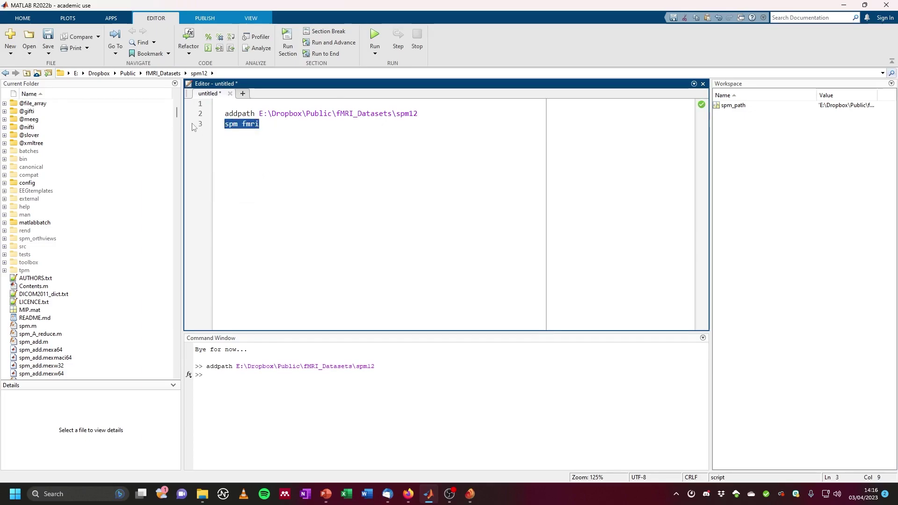
{"action": "key", "text": "F9"}
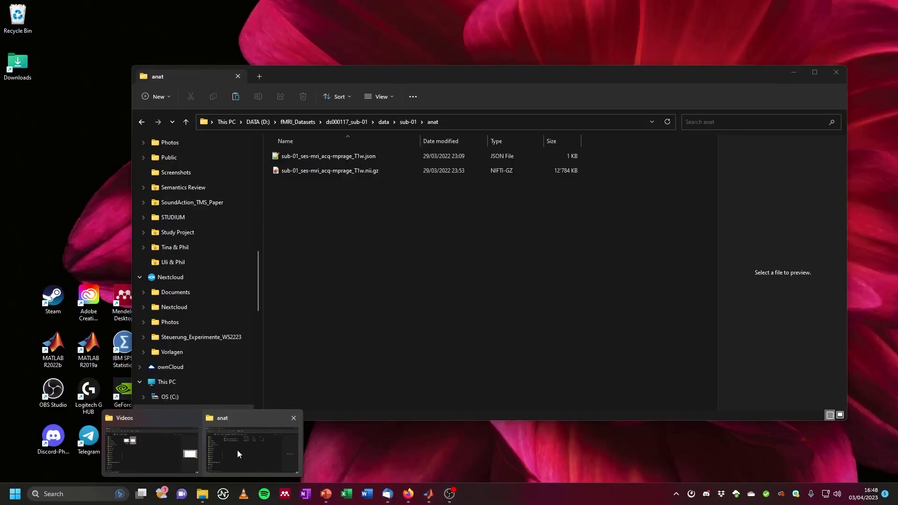
Switch to File Explorer and browse from the ds000117_sub-01 data folder into sub-01 and its anat folder.
{"action": "left_click", "coordinate": [237, 450]}
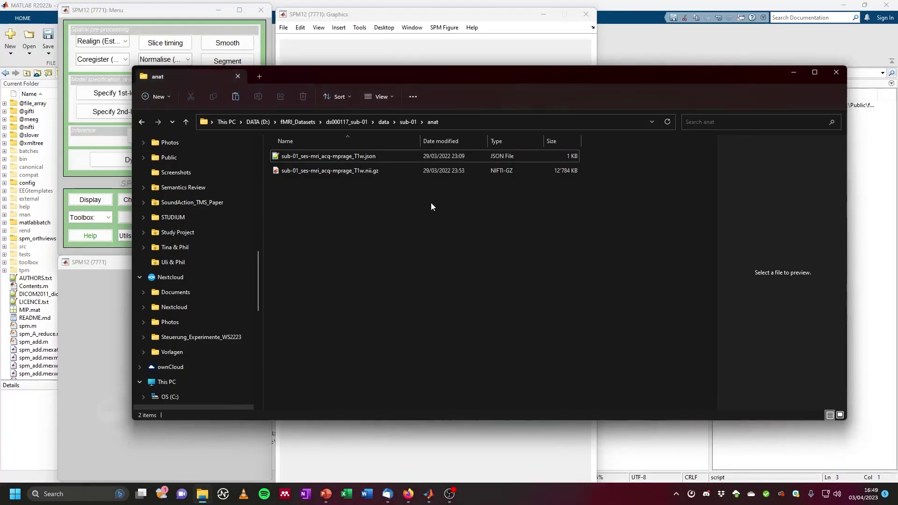
{"action": "left_click", "coordinate": [407, 121]}
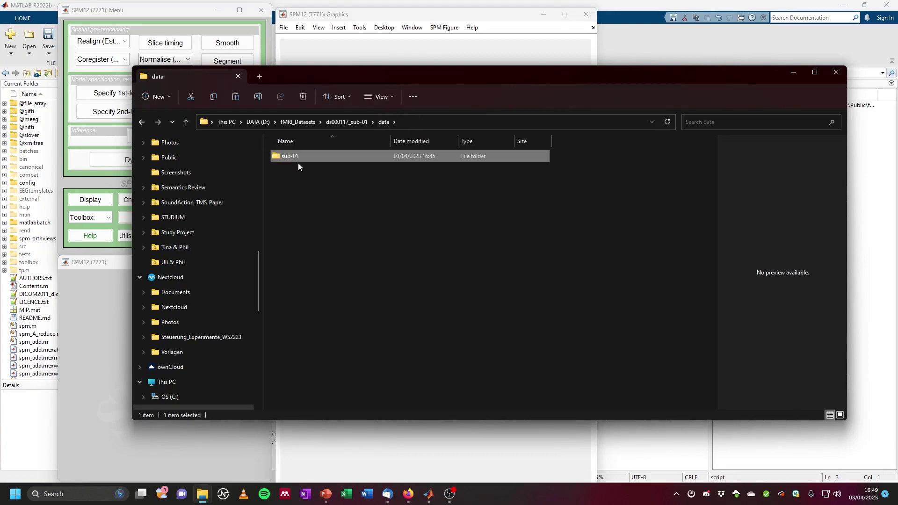
{"action": "double_click", "coordinate": [291, 158]}
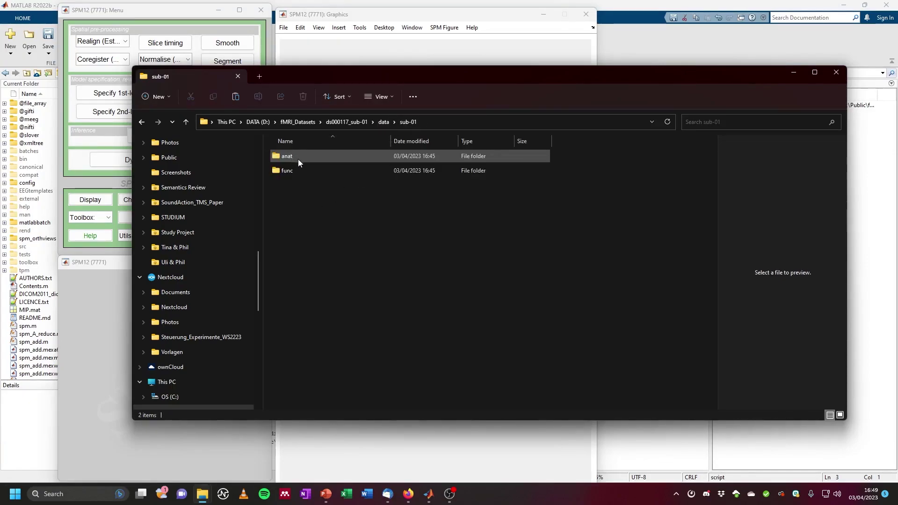
{"action": "double_click", "coordinate": [293, 158]}
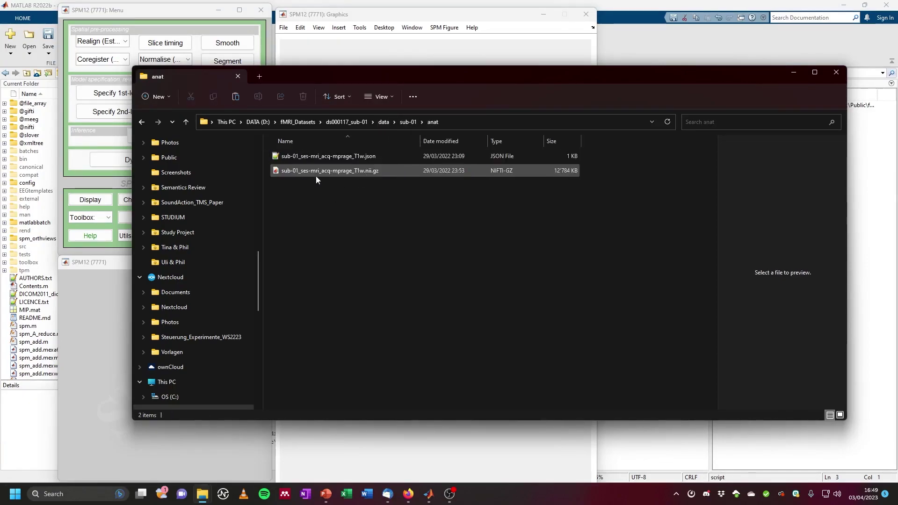
Extract sub-01_ses-mri_acq-mprage_T1w.nii from its .nii.gz archive into the anat folder using 7-Zip File Manager.
{"action": "left_click", "coordinate": [378, 171]}
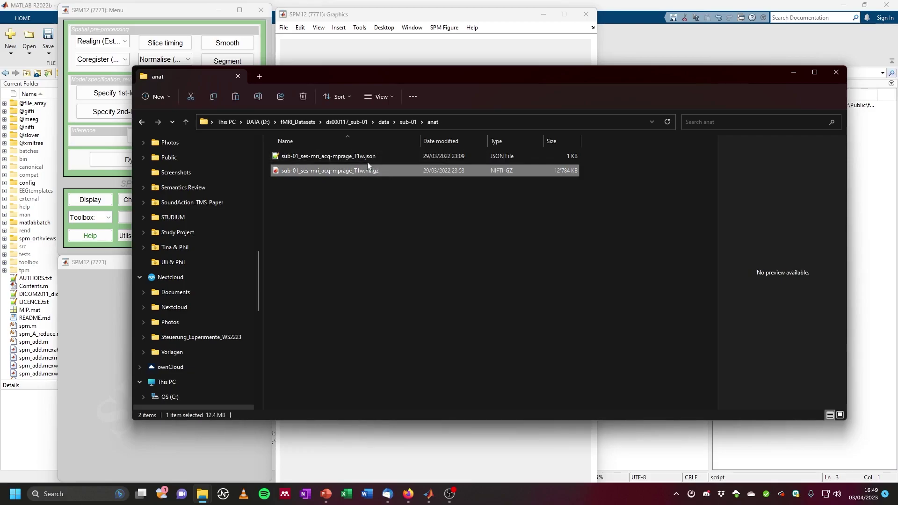
{"action": "right_click", "coordinate": [375, 174]}
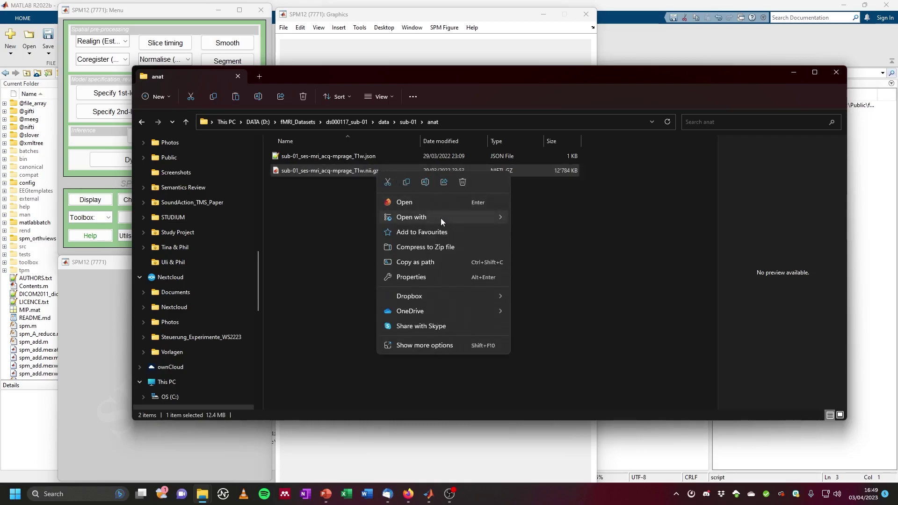
{"action": "mouse_move", "coordinate": [441, 219]}
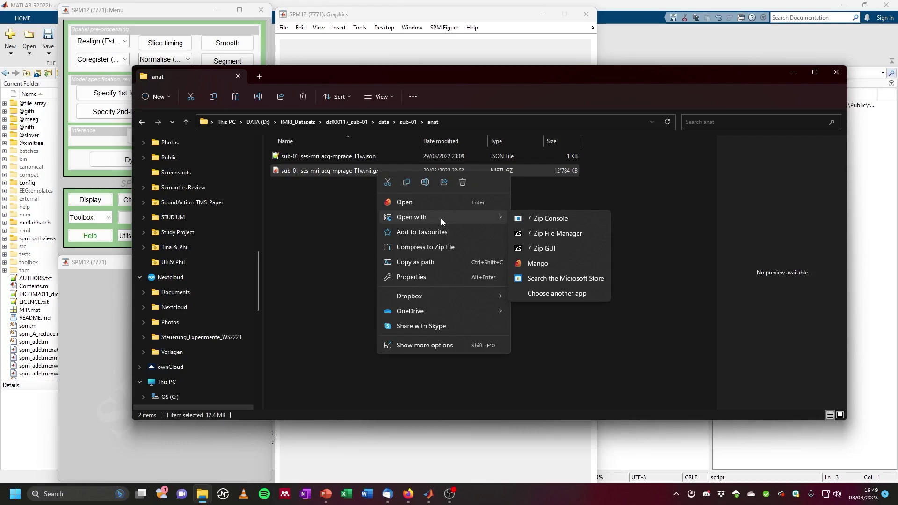
{"action": "left_click", "coordinate": [559, 234]}
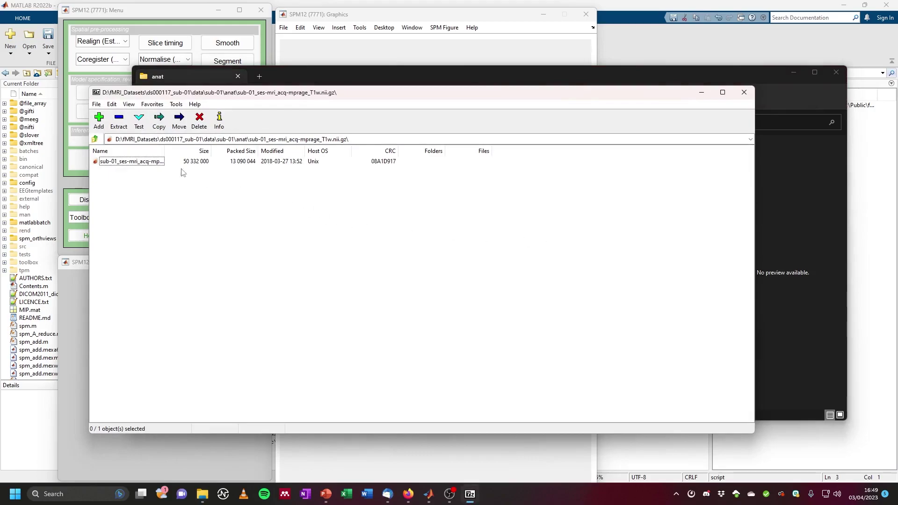
{"action": "left_click", "coordinate": [148, 162]}
{"action": "left_click", "coordinate": [119, 122]}
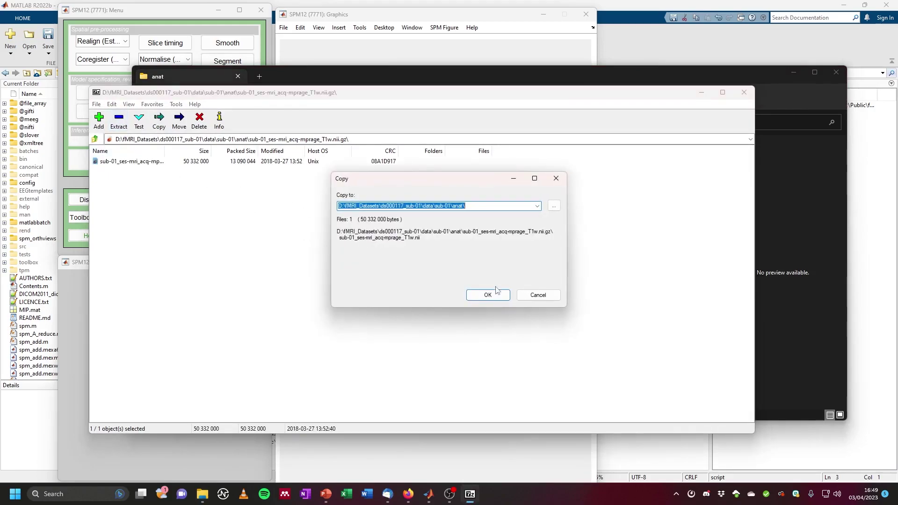
{"action": "left_click", "coordinate": [484, 294]}
{"action": "left_click", "coordinate": [802, 227]}
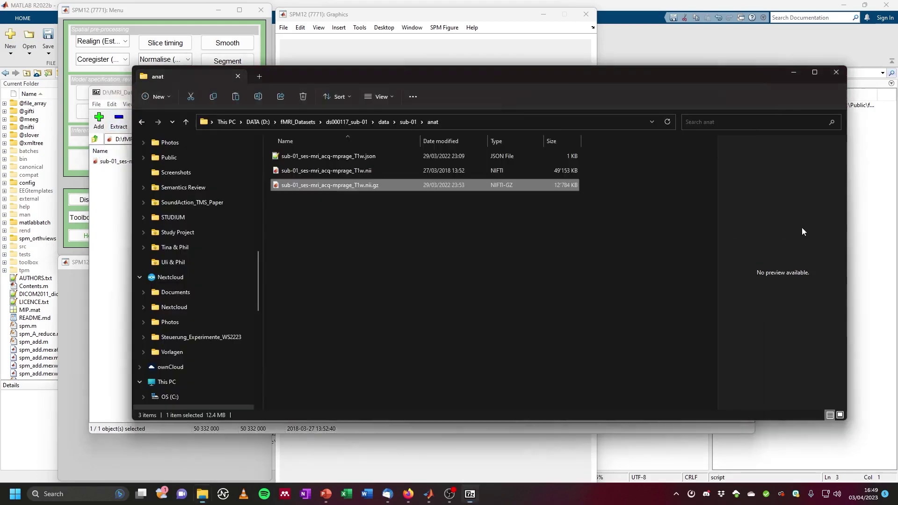
Copy the anat folder's path and clear the File Explorer and 7-Zip windows away from SPM.
{"action": "left_click", "coordinate": [386, 175]}
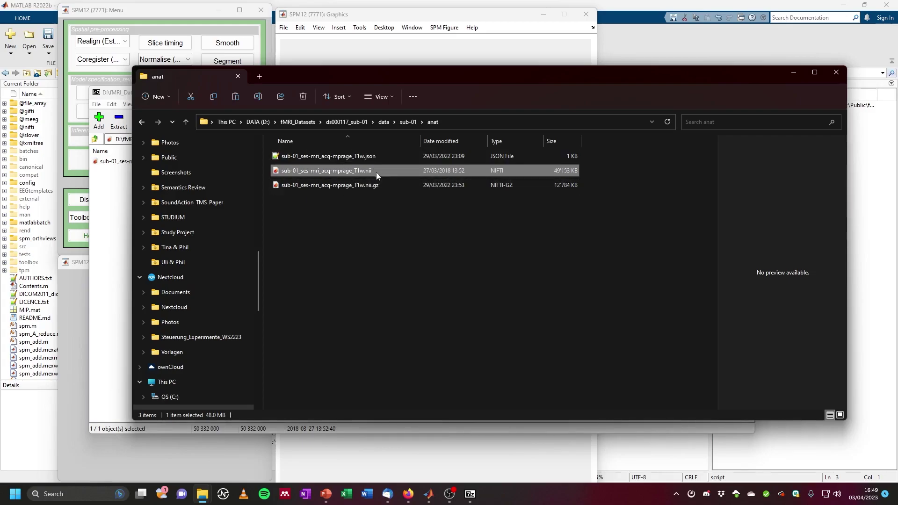
{"action": "left_click", "coordinate": [469, 122]}
{"action": "key", "text": "ctrl+c"}
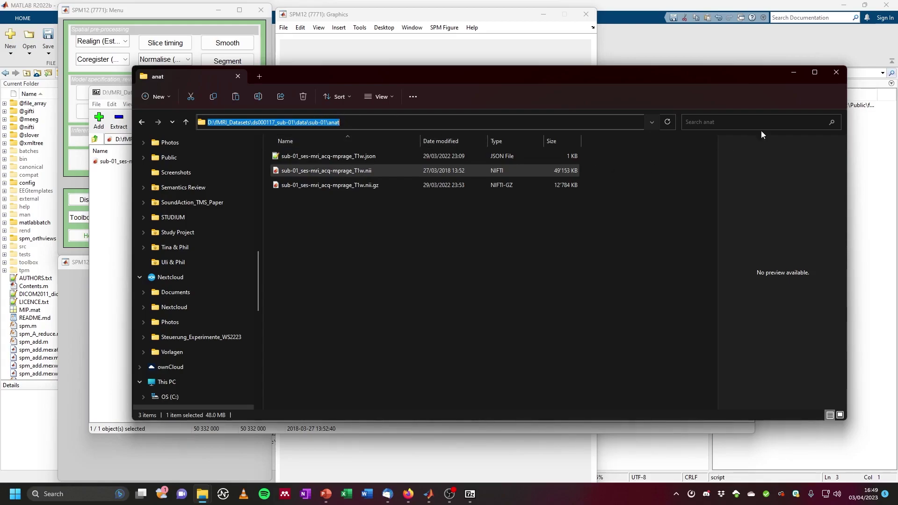
{"action": "left_click", "coordinate": [803, 74]}
{"action": "left_click", "coordinate": [743, 91]}
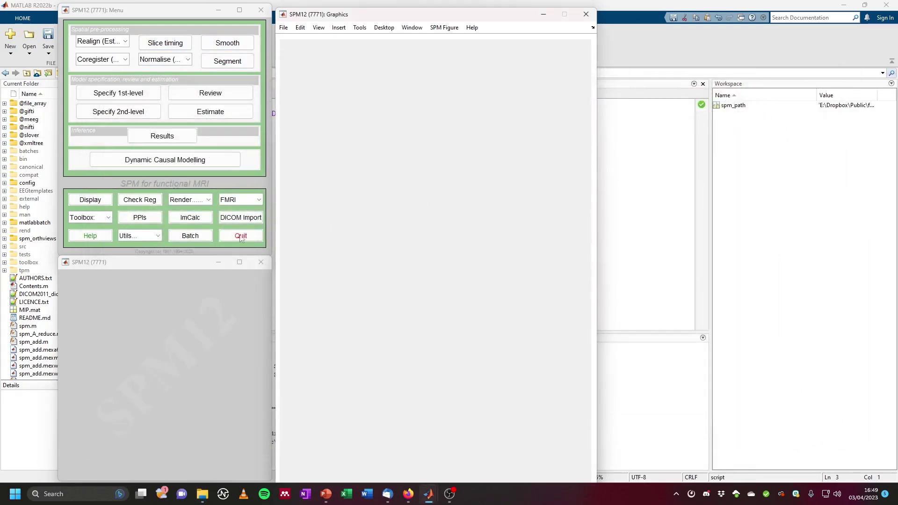
Display the sub-01_ses-mri_acq-mprage_T1w.nii image in SPM, selecting it from D:\fMRI_Datasets\ds000117_sub-01\data\sub-01\anat.
{"action": "left_click", "coordinate": [91, 201]}
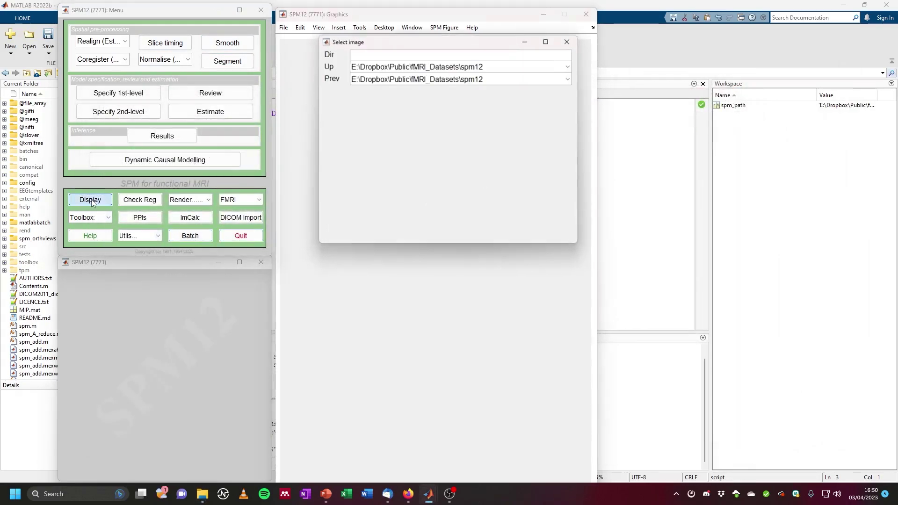
{"action": "key", "text": "ctrl+a"}
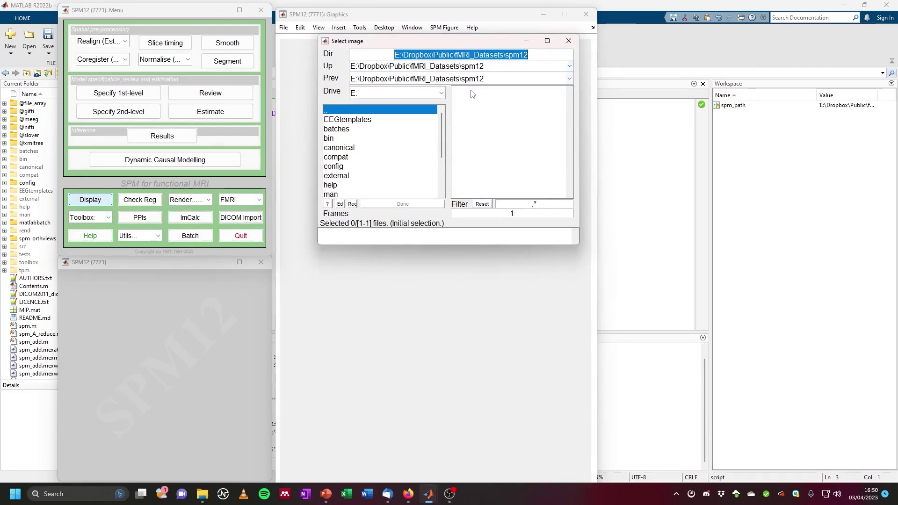
{"action": "key", "text": "ctrl+v"}
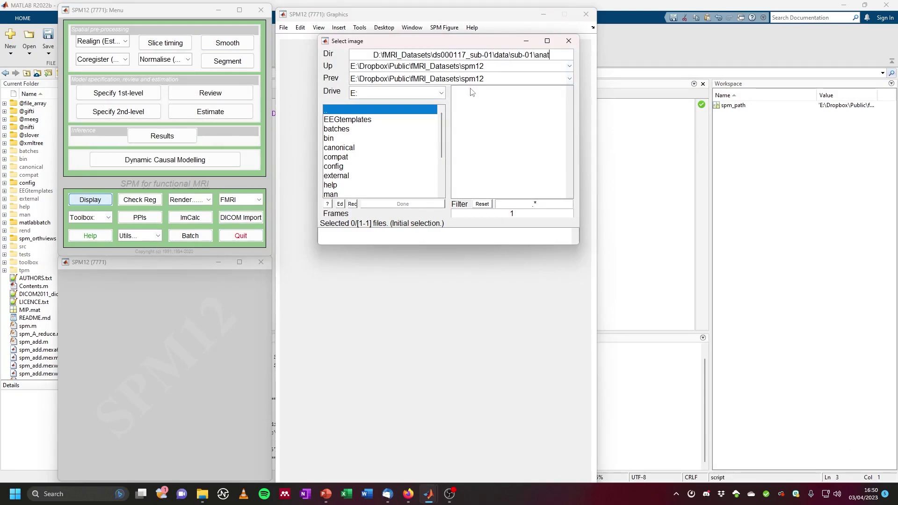
{"action": "key", "text": "Return"}
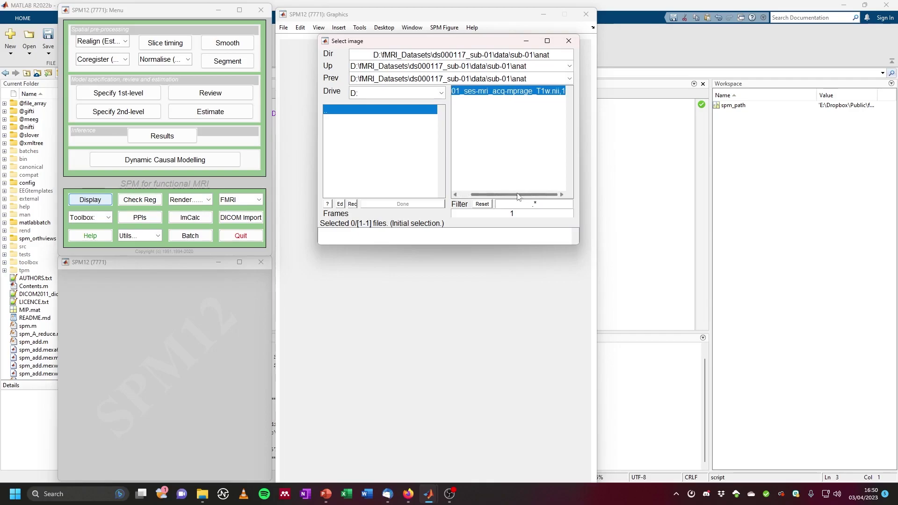
{"action": "left_click", "coordinate": [491, 92]}
{"action": "left_click_drag", "start_coordinate": [398, 244], "coordinate": [396, 270]}
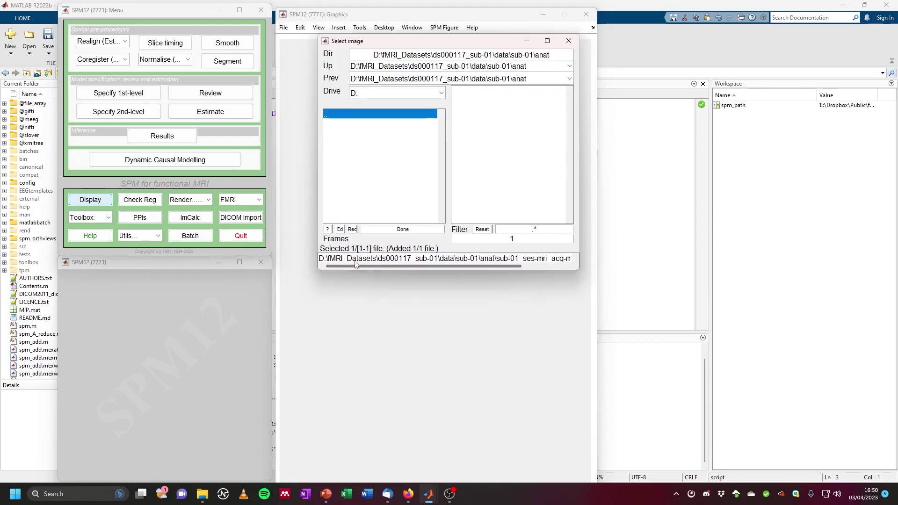
{"action": "left_click", "coordinate": [403, 229]}
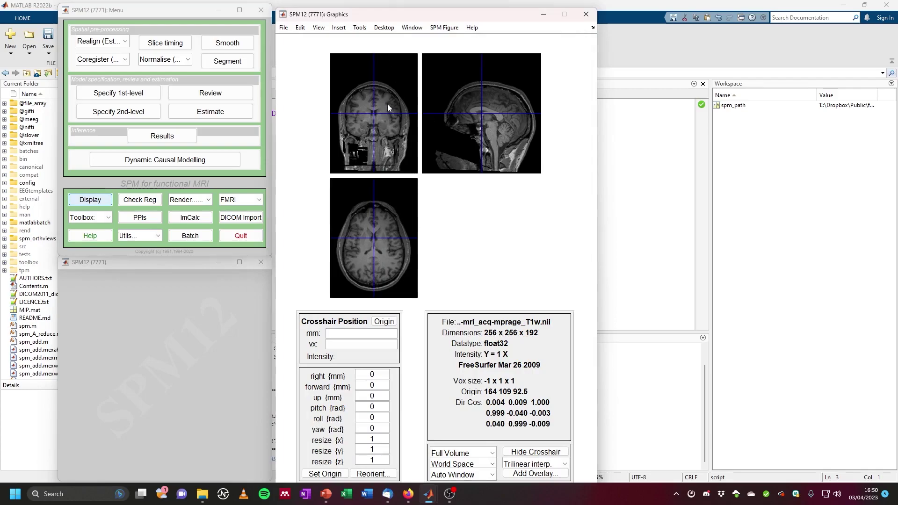
Inspect the T1 image's slices at different crosshair positions and consult the fMRI analysis overview slide in PowerPoint.
{"action": "left_click_drag", "start_coordinate": [387, 117], "coordinate": [358, 112]}
{"action": "left_click_drag", "start_coordinate": [504, 118], "coordinate": [504, 115]}
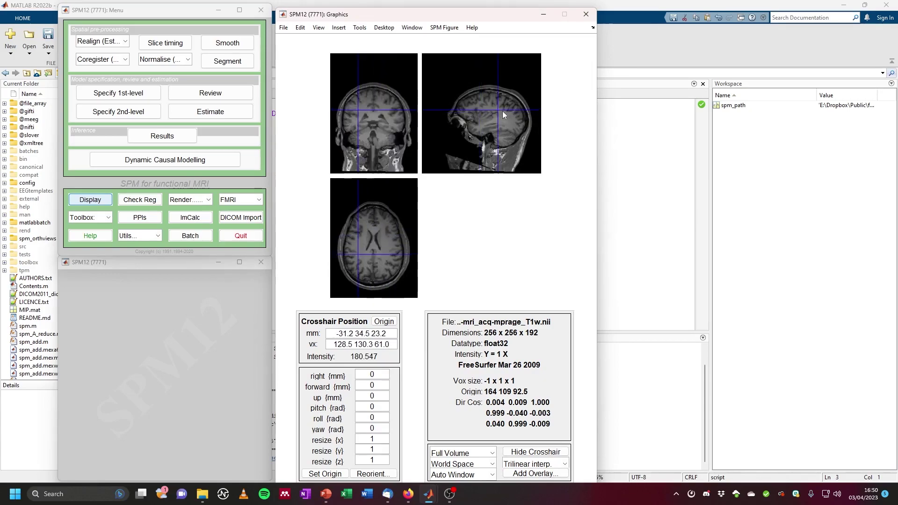
{"action": "left_click", "coordinate": [327, 502]}
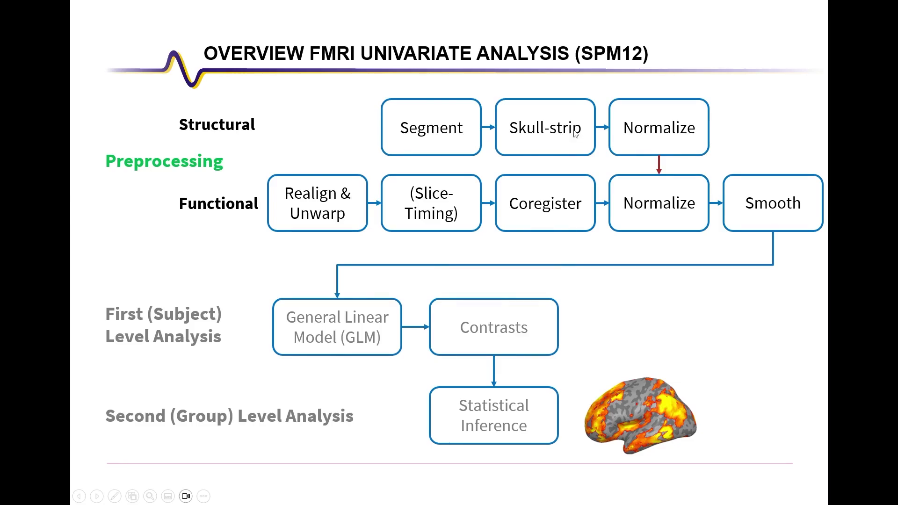
{"action": "key", "text": "alt+Tab"}
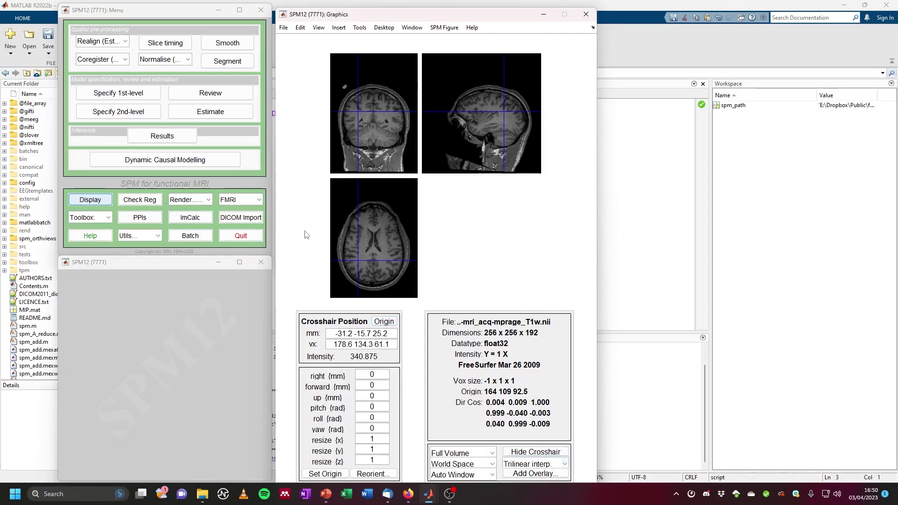
Set up a Segment batch with sub-01_ses-mri_acq-mprage_T1w.nii from the subject's anat folder as the channel's volume.
{"action": "left_click", "coordinate": [222, 62]}
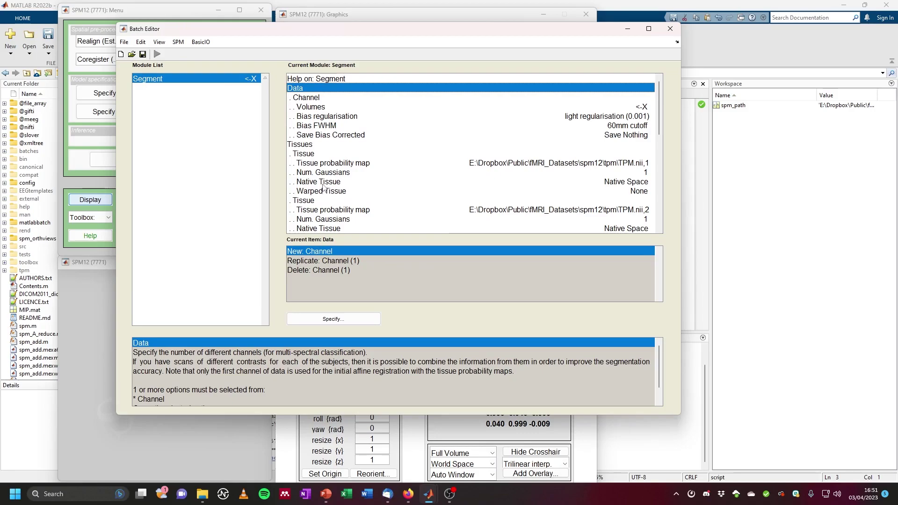
{"action": "left_click", "coordinate": [420, 107]}
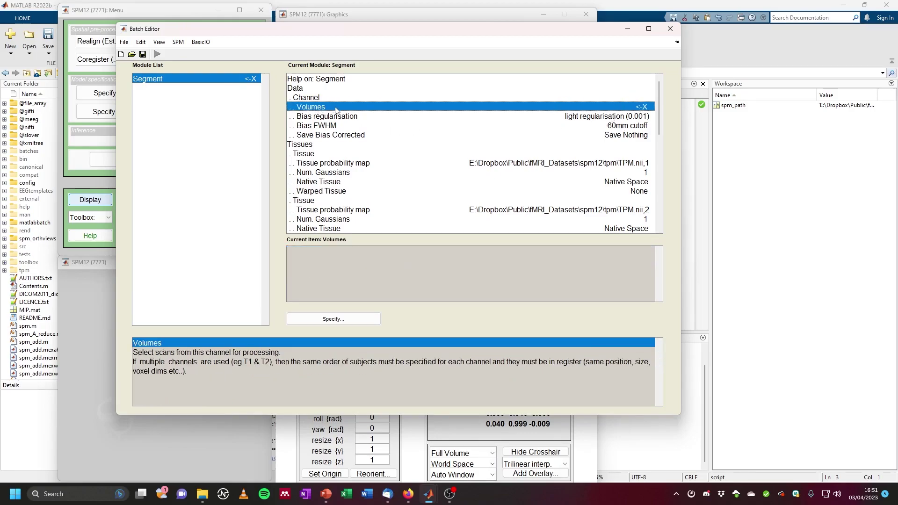
{"action": "left_click", "coordinate": [342, 319]}
{"action": "left_click", "coordinate": [459, 55]}
{"action": "key", "text": "ctrl+a"}
{"action": "key", "text": "ctrl+v"}
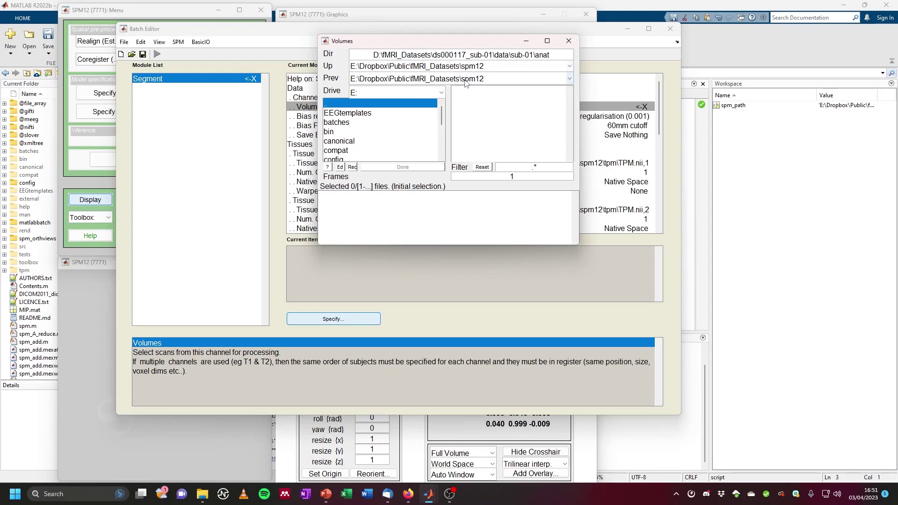
{"action": "key", "text": "Return"}
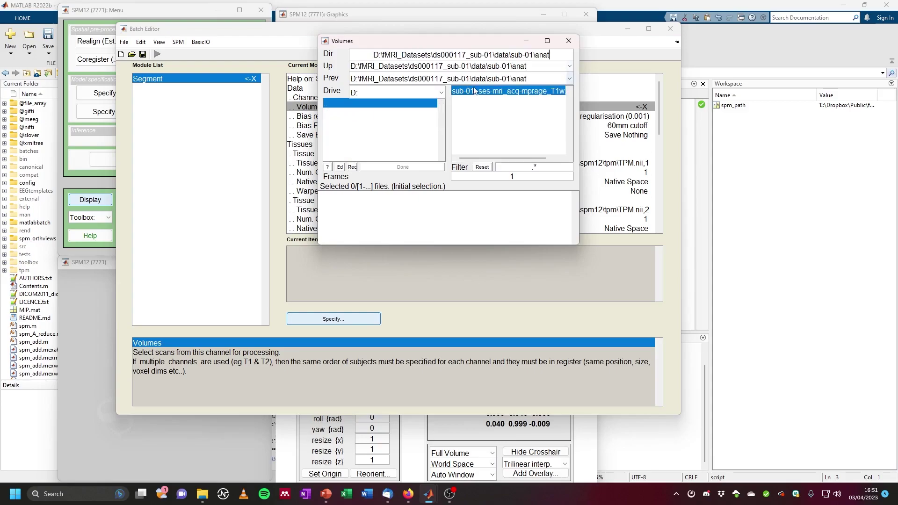
{"action": "left_click", "coordinate": [508, 93]}
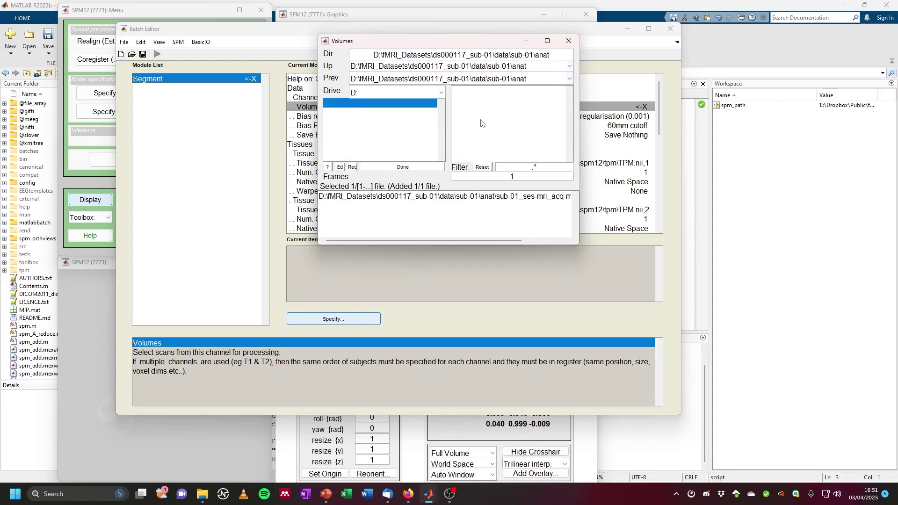
{"action": "left_click", "coordinate": [410, 167]}
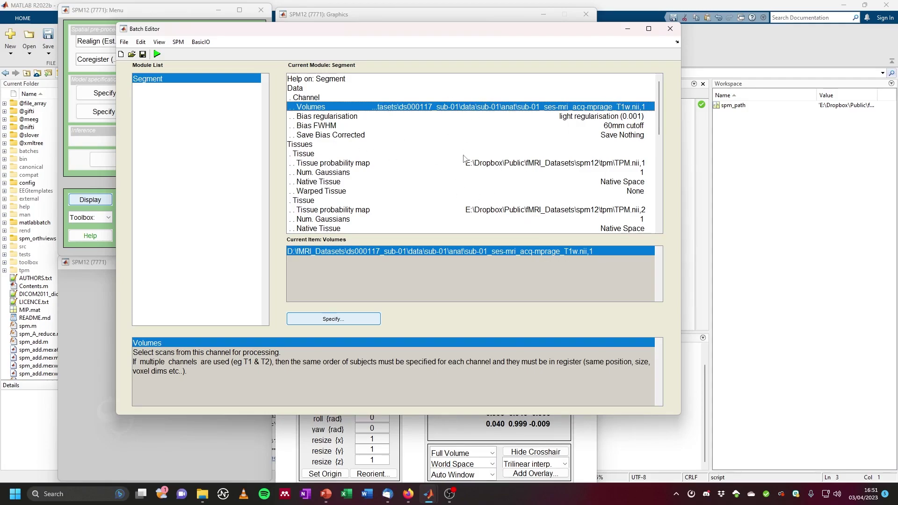
Set the Segment channel's Save Bias Corrected option to Save Bias Corrected.
{"action": "left_click", "coordinate": [333, 135]}
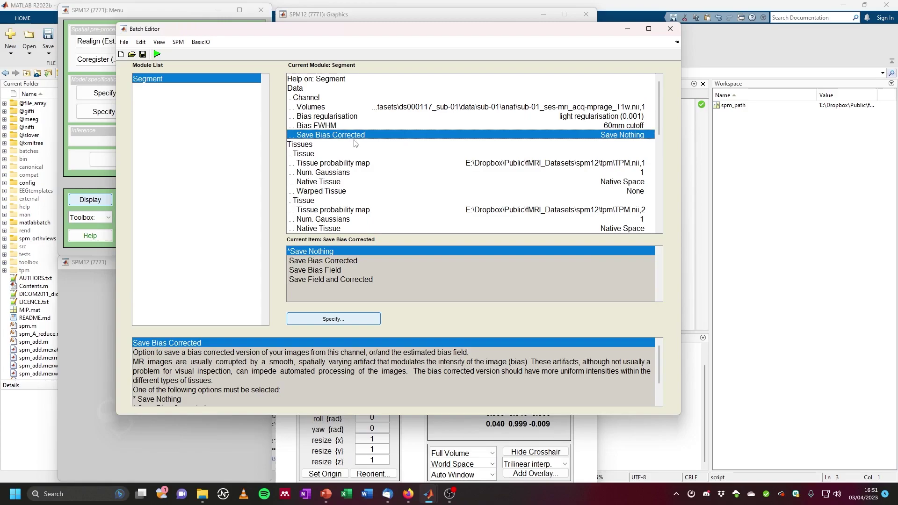
{"action": "left_click", "coordinate": [321, 262]}
{"action": "double_click", "coordinate": [321, 263]}
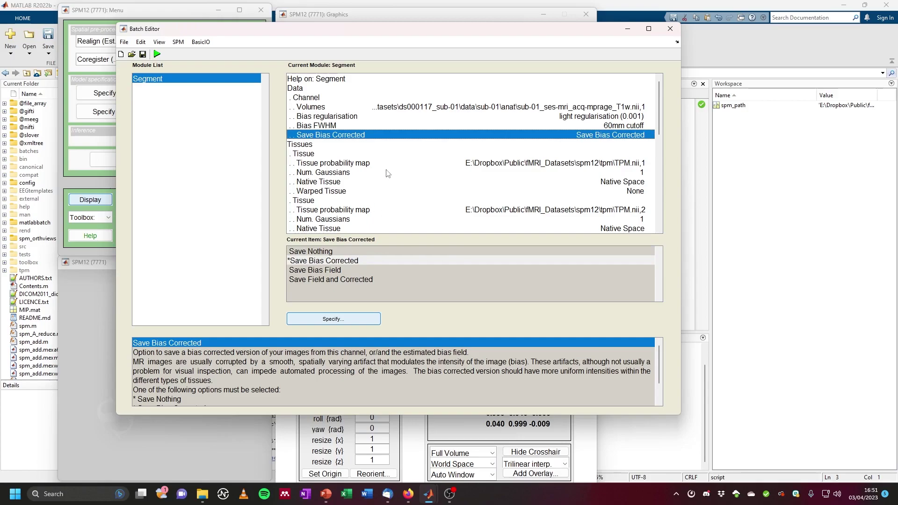
Set the Segment module's Deformation Fields option to Forward under Warping & MRF and review the tissue settings.
{"action": "scroll", "coordinate": [410, 180], "scroll_direction": "down", "scroll_amount": 3}
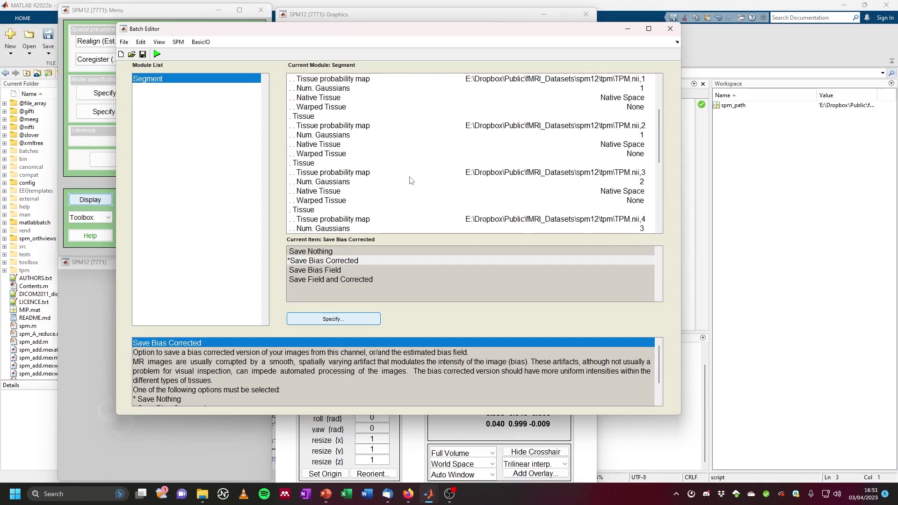
{"action": "scroll", "coordinate": [410, 180], "scroll_direction": "down", "scroll_amount": 6}
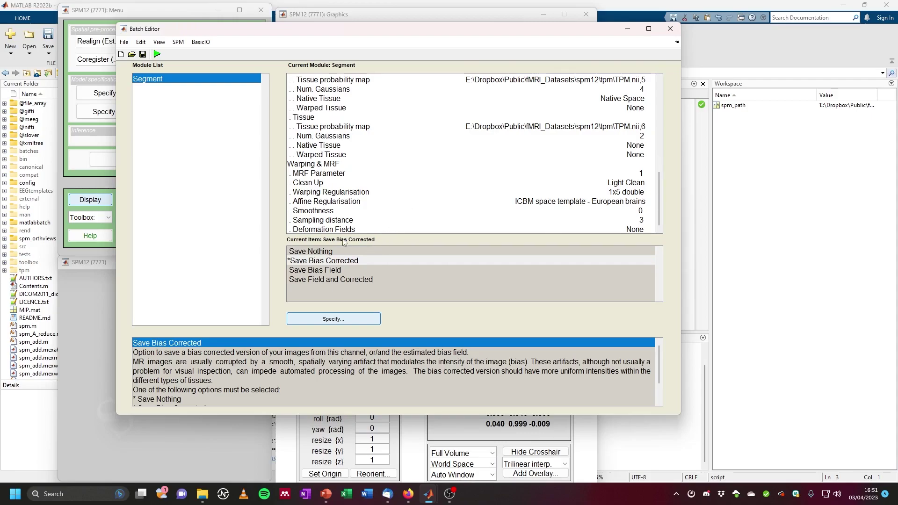
{"action": "left_click", "coordinate": [330, 230]}
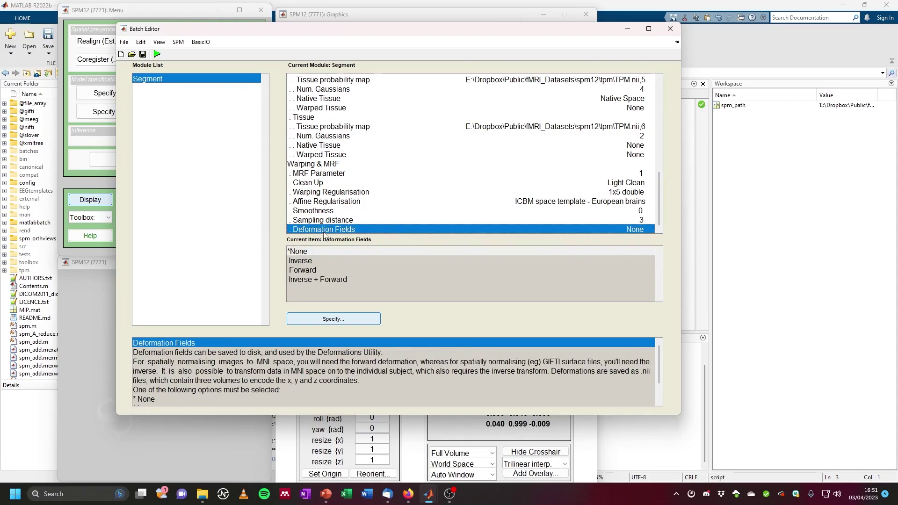
{"action": "double_click", "coordinate": [312, 271]}
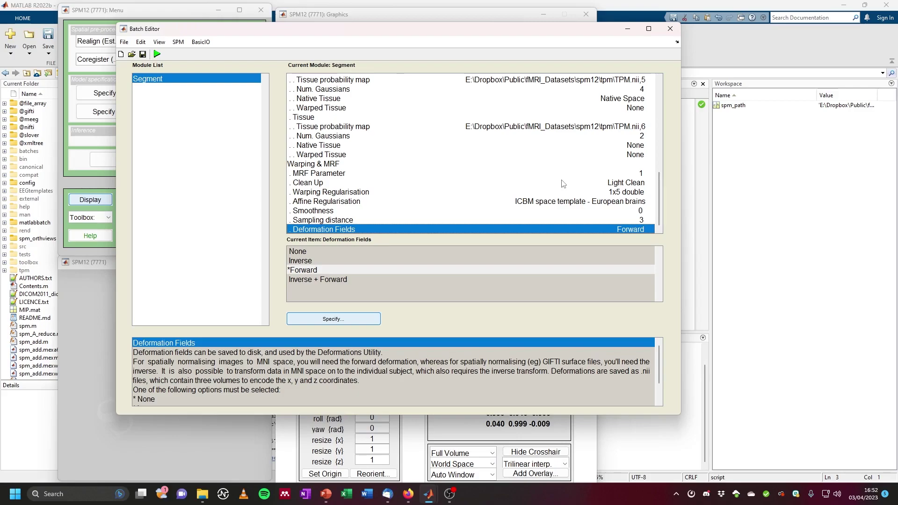
{"action": "scroll", "coordinate": [660, 208], "scroll_direction": "up", "scroll_amount": 2}
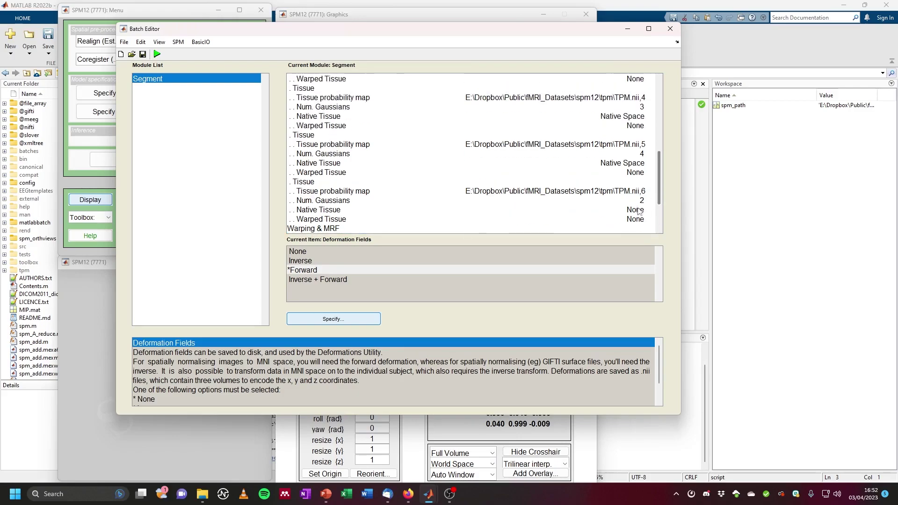
{"action": "left_click_drag", "start_coordinate": [660, 178], "coordinate": [661, 125]}
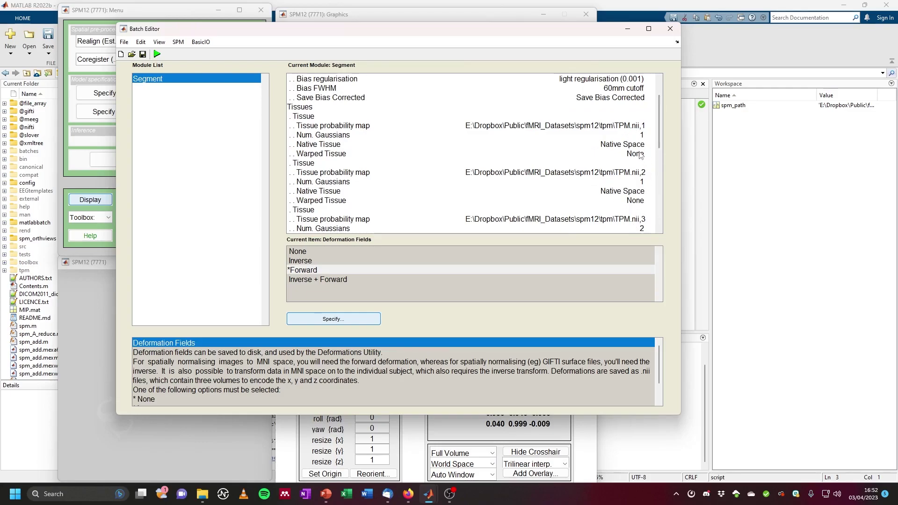
{"action": "scroll", "coordinate": [644, 187], "scroll_direction": "up", "scroll_amount": 1}
{"action": "scroll", "coordinate": [647, 215], "scroll_direction": "down", "scroll_amount": 9}
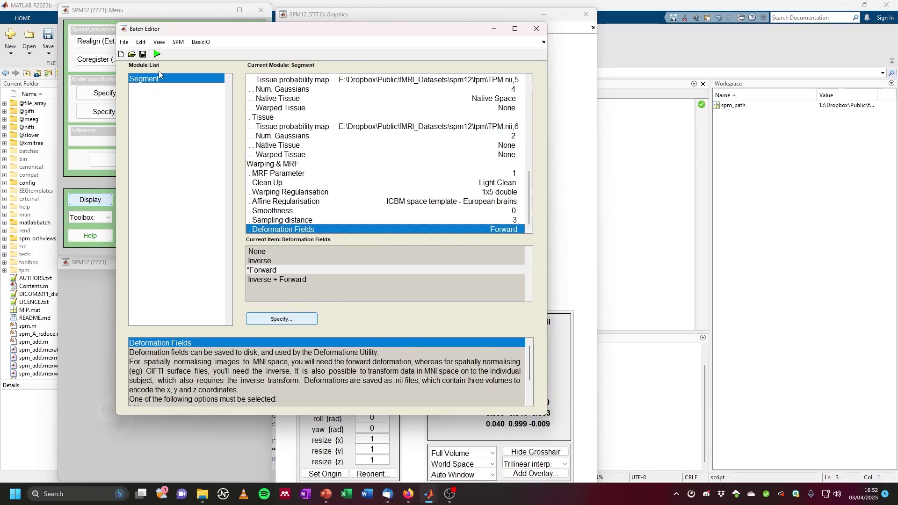
Add a Get Pathnames module to the batch with its Files set to the Segment: Bias Corrected (1) dependency.
{"action": "left_click", "coordinate": [200, 43]}
{"action": "mouse_move", "coordinate": [207, 56]}
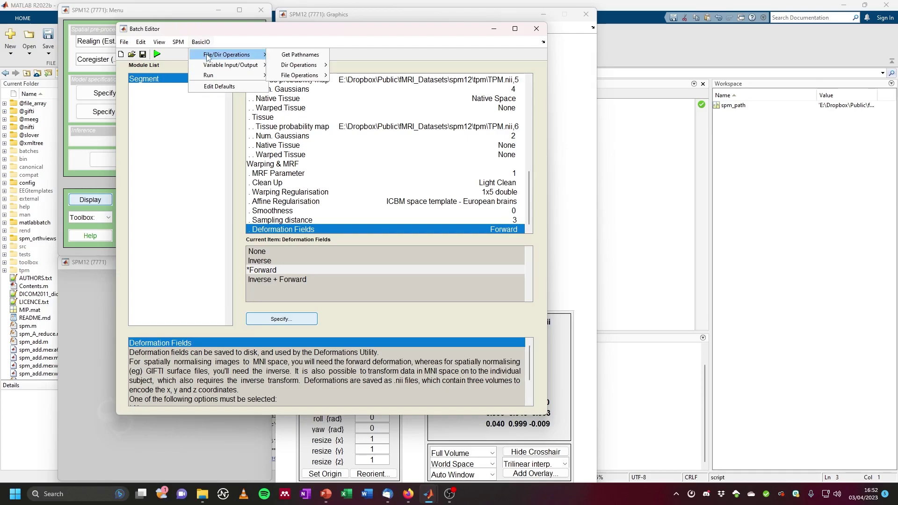
{"action": "left_click", "coordinate": [292, 56]}
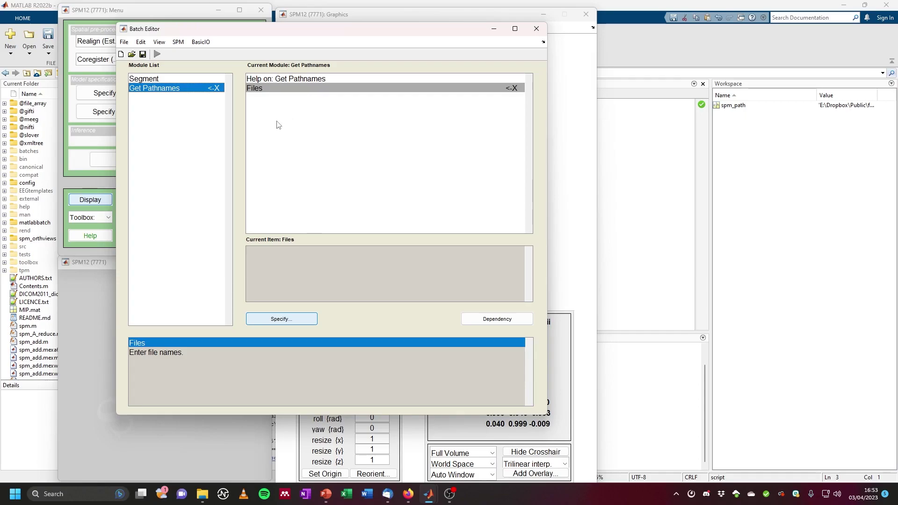
{"action": "left_click", "coordinate": [269, 88]}
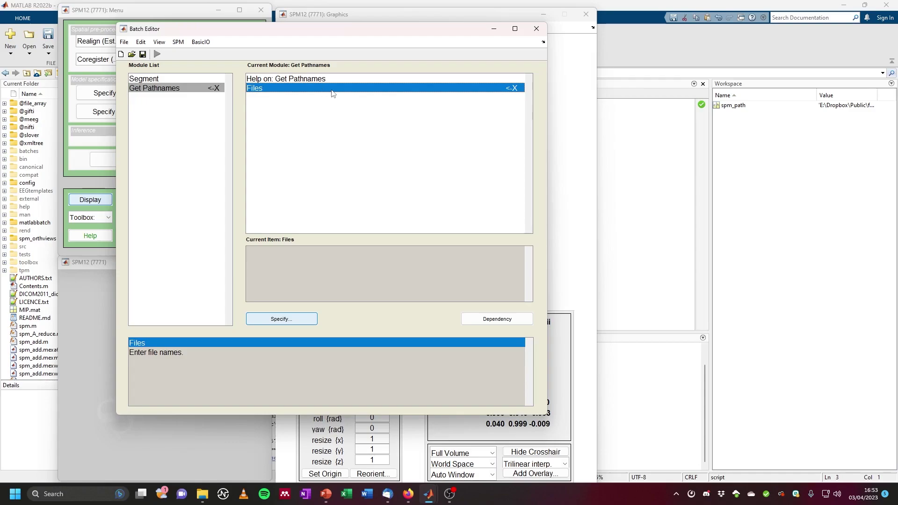
{"action": "right_click", "coordinate": [335, 88]}
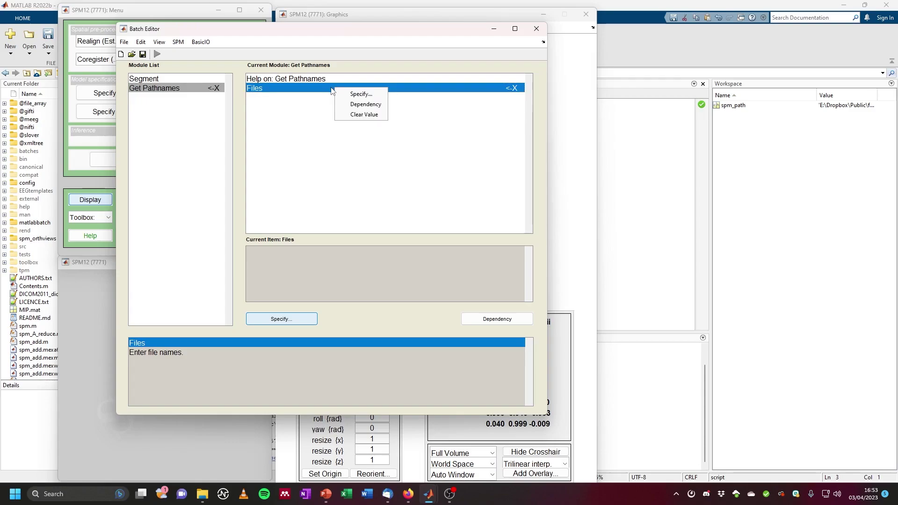
{"action": "left_click", "coordinate": [366, 104]}
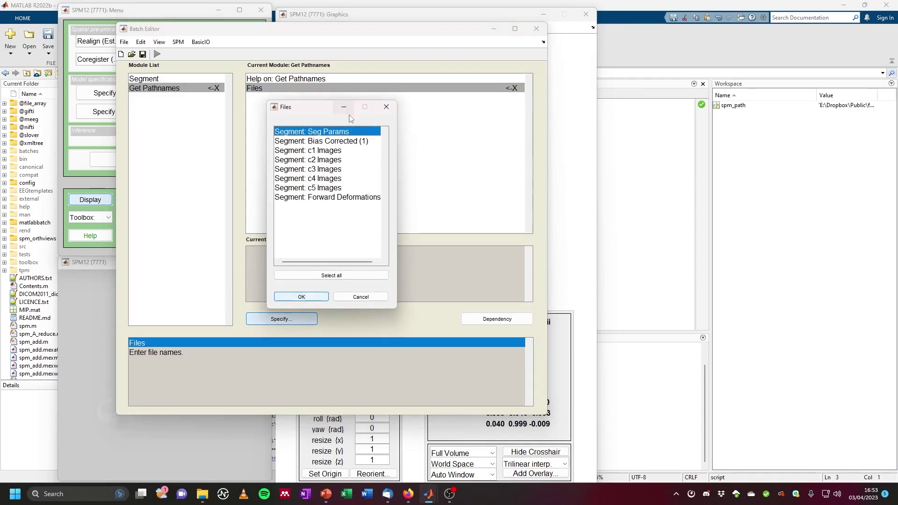
{"action": "left_click", "coordinate": [327, 142]}
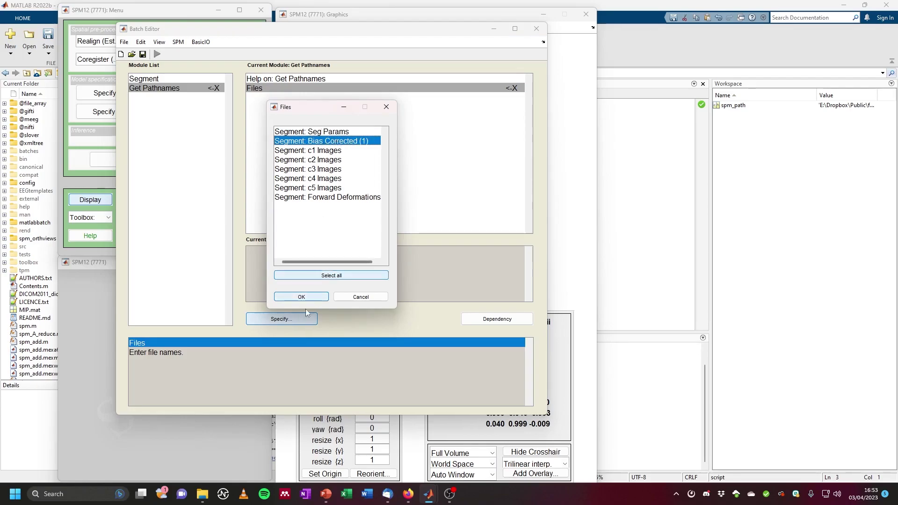
{"action": "left_click", "coordinate": [301, 296]}
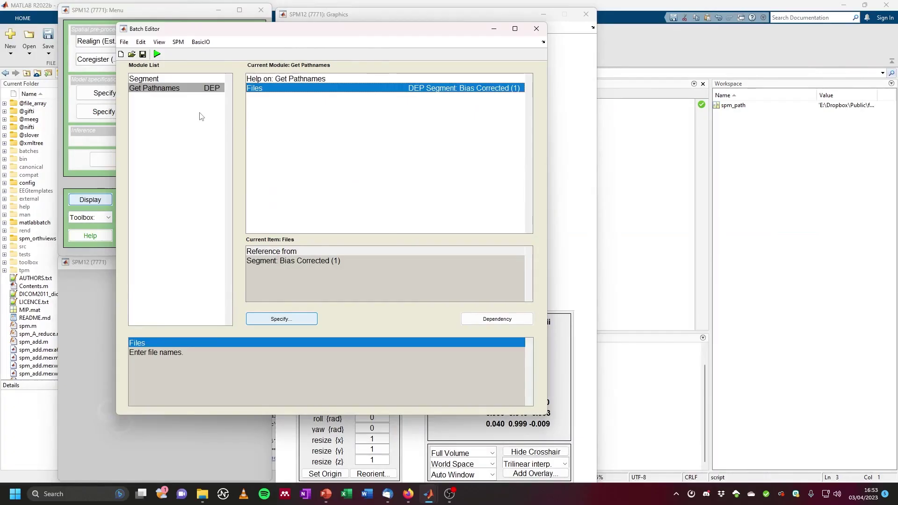
Add an Image Calculator module to the batch after Get Pathnames.
{"action": "left_click", "coordinate": [177, 42]}
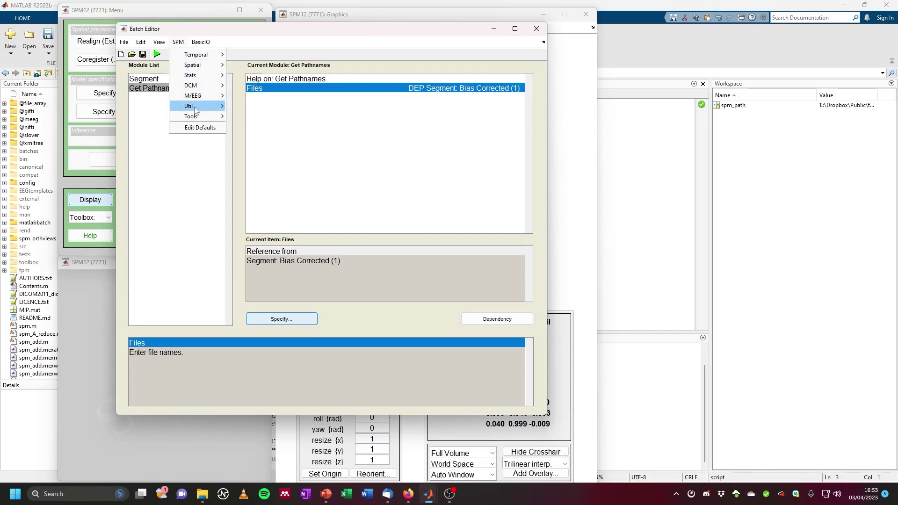
{"action": "mouse_move", "coordinate": [195, 106]}
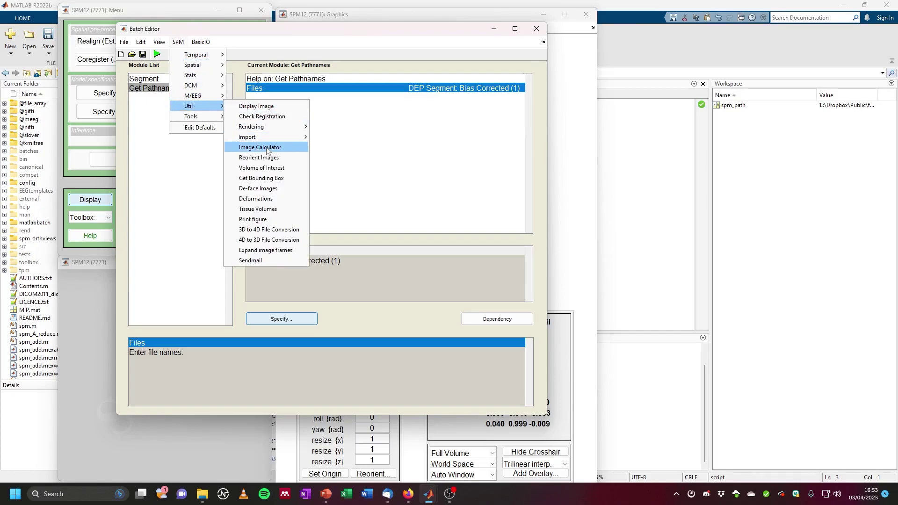
{"action": "left_click", "coordinate": [260, 147]}
{"action": "left_click", "coordinate": [181, 100]}
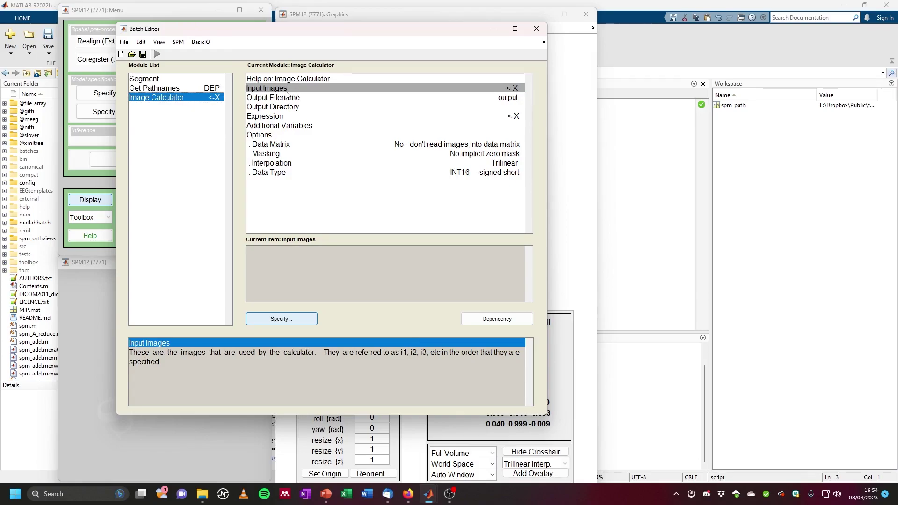
Set the Image Calculator's input images to the Segment dependencies Bias Corrected (1), c1 Images, c2 Images and c3 Images.
{"action": "left_click", "coordinate": [309, 92]}
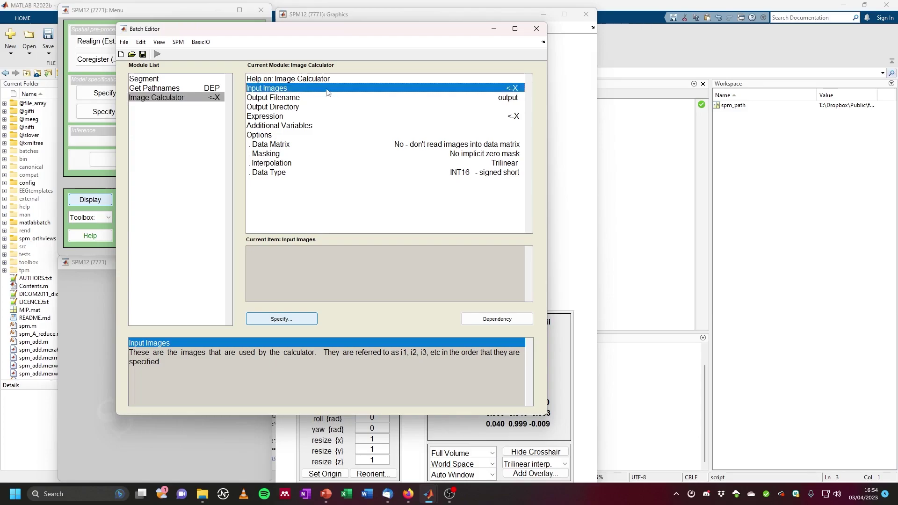
{"action": "right_click", "coordinate": [302, 94]}
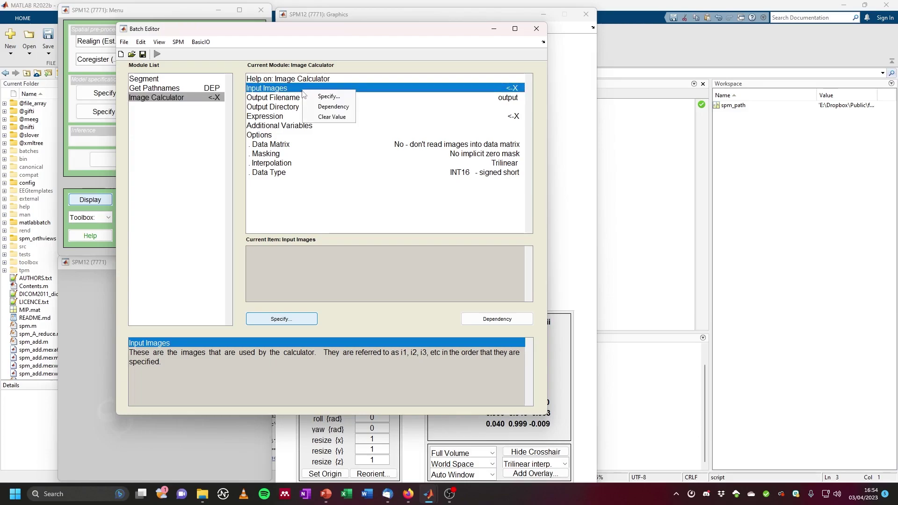
{"action": "left_click", "coordinate": [327, 107]}
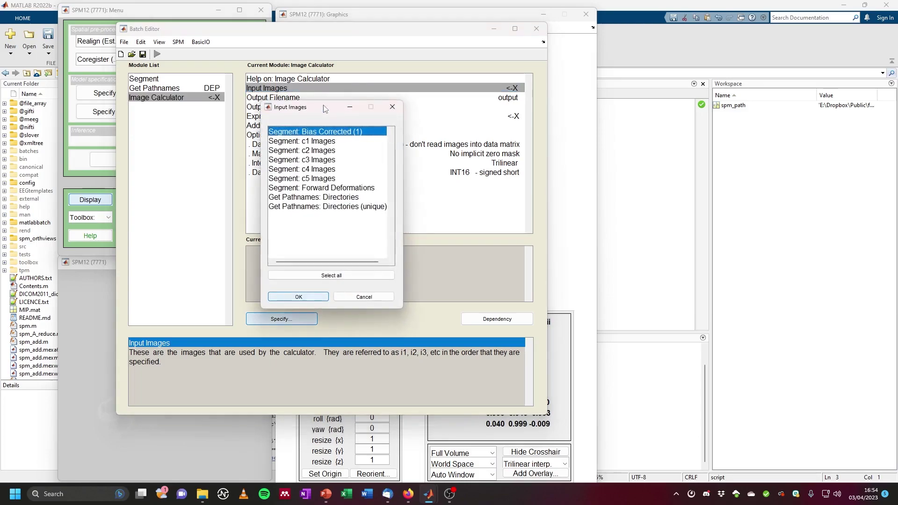
{"action": "left_click", "coordinate": [326, 143], "text": "ctrl"}
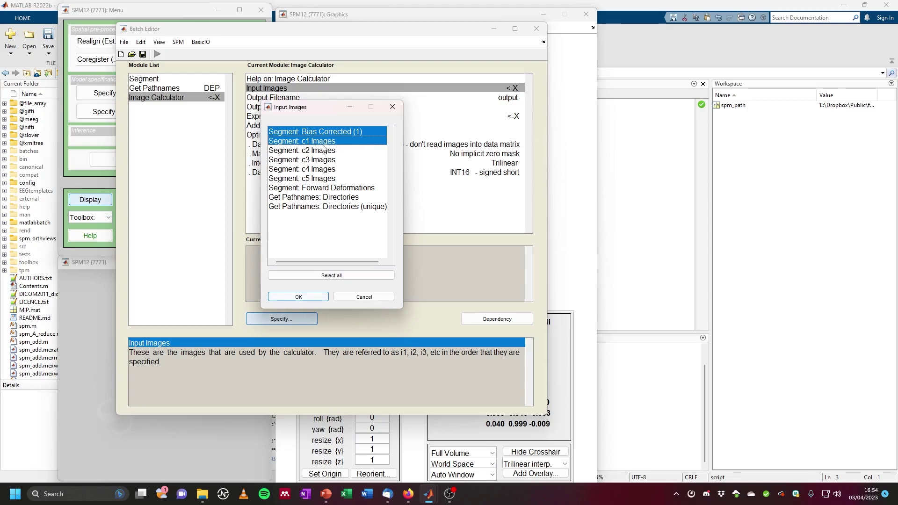
{"action": "left_click", "coordinate": [321, 151], "text": "ctrl"}
{"action": "left_click", "coordinate": [319, 161], "text": "ctrl"}
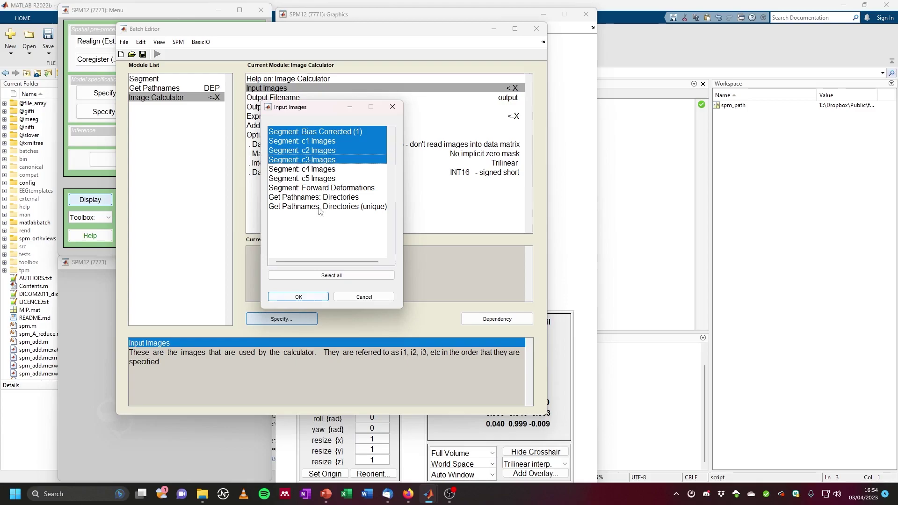
{"action": "left_click", "coordinate": [298, 297]}
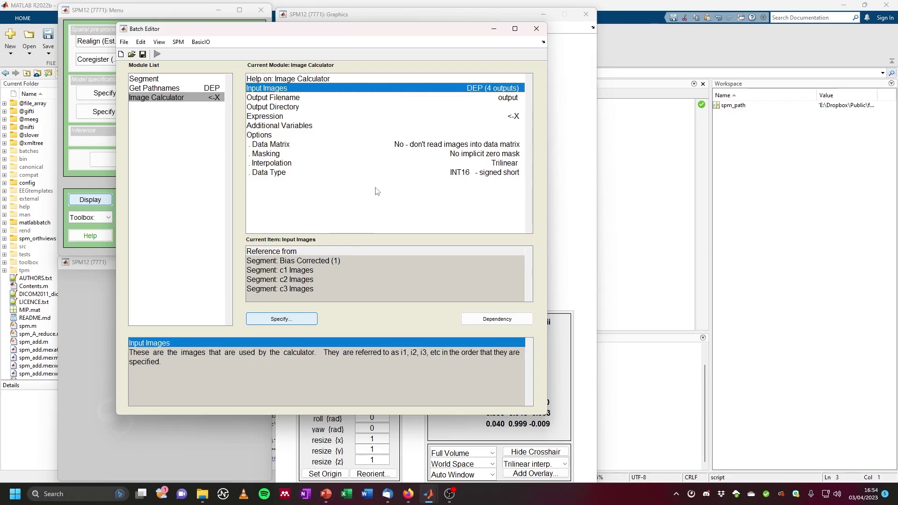
Set the Image Calculator's output filename to skullStripped_biasCorrected_T1.nii and its output directory to the Get Pathnames: Directories dependency.
{"action": "left_click", "coordinate": [310, 98]}
{"action": "left_click", "coordinate": [286, 319]}
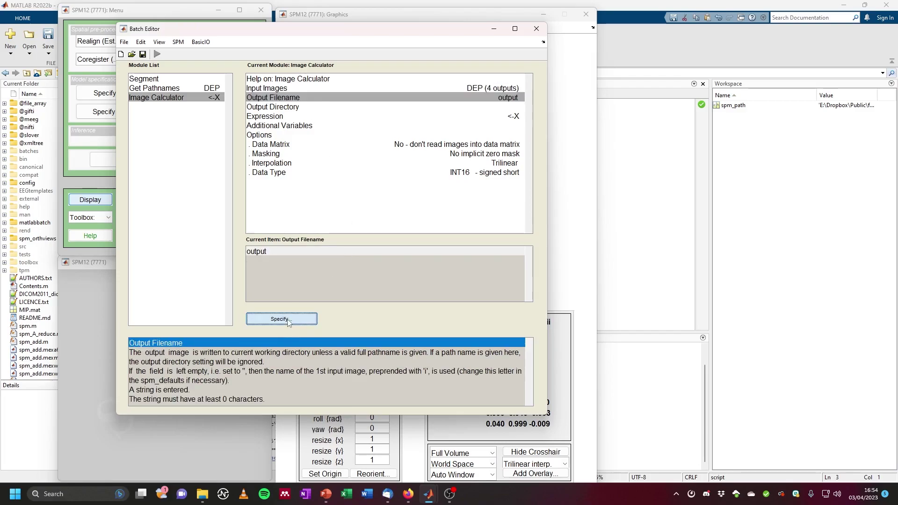
{"action": "key", "text": "ctrl+a"}
{"action": "type", "text": "sk"}
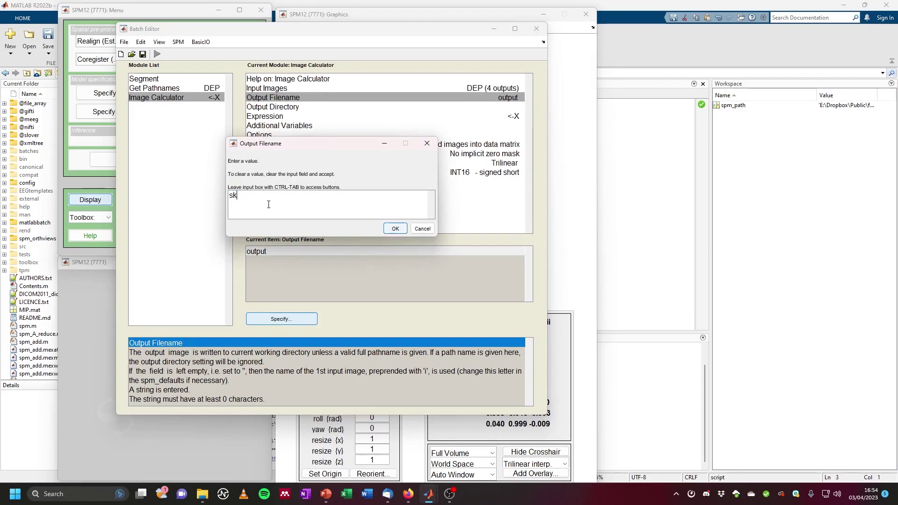
{"action": "type", "text": "ullStripped_biasCorrected"}
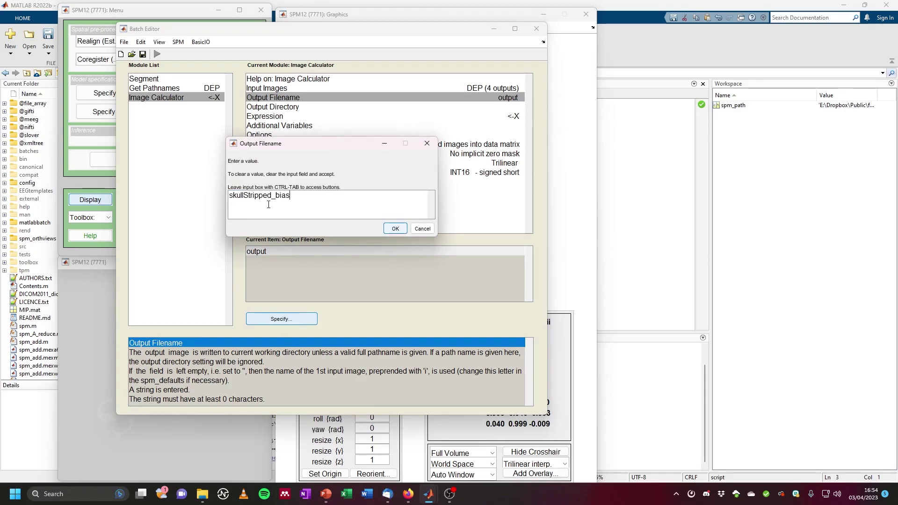
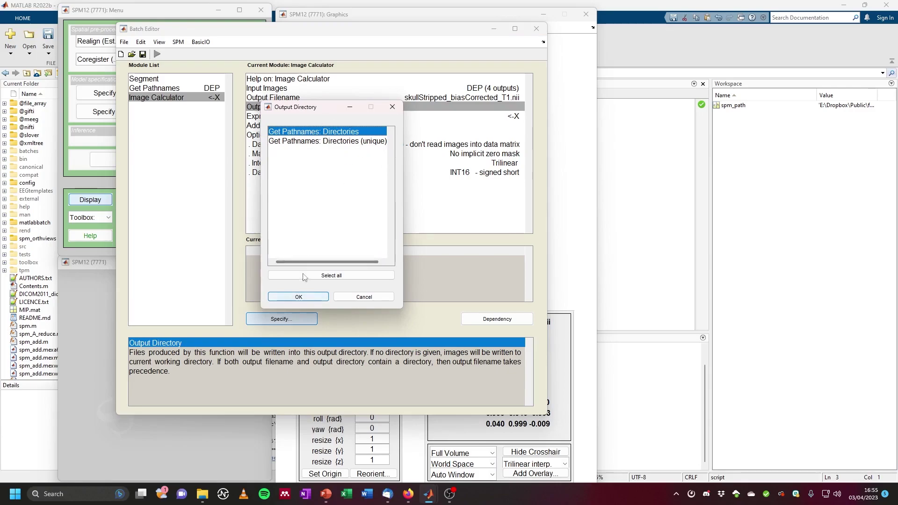
{"action": "left_click", "coordinate": [289, 296]}
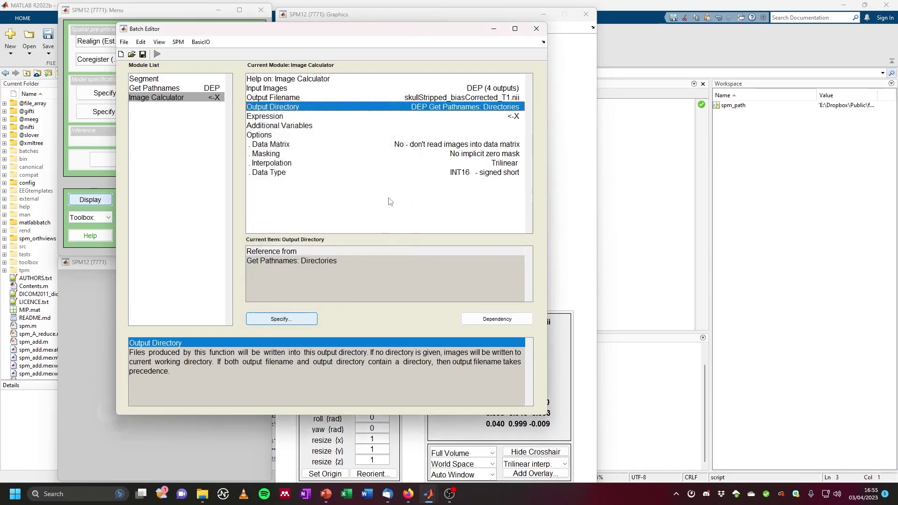
Examine the order of the Image Calculator's input images to work out how the expression must refer to each one.
{"action": "left_click", "coordinate": [292, 118]}
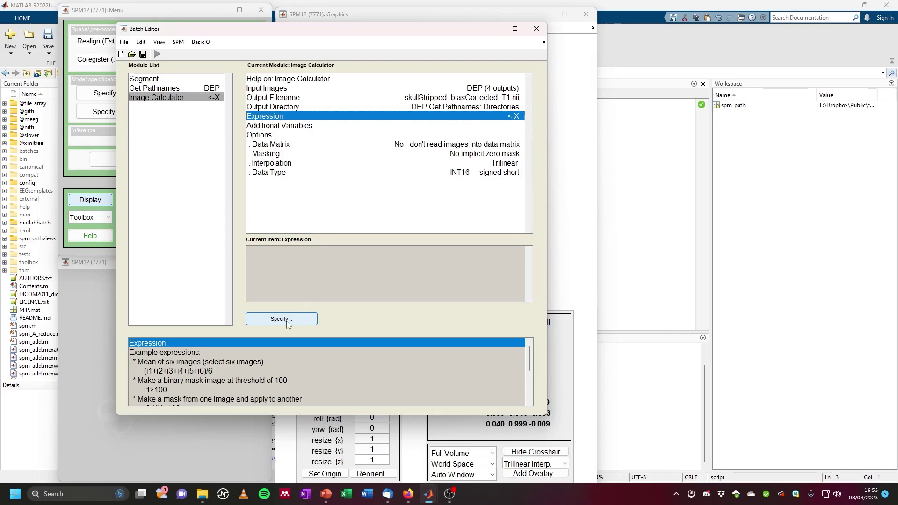
{"action": "key", "text": "Up"}
{"action": "key", "text": "Up"}
{"action": "key", "text": "Up"}
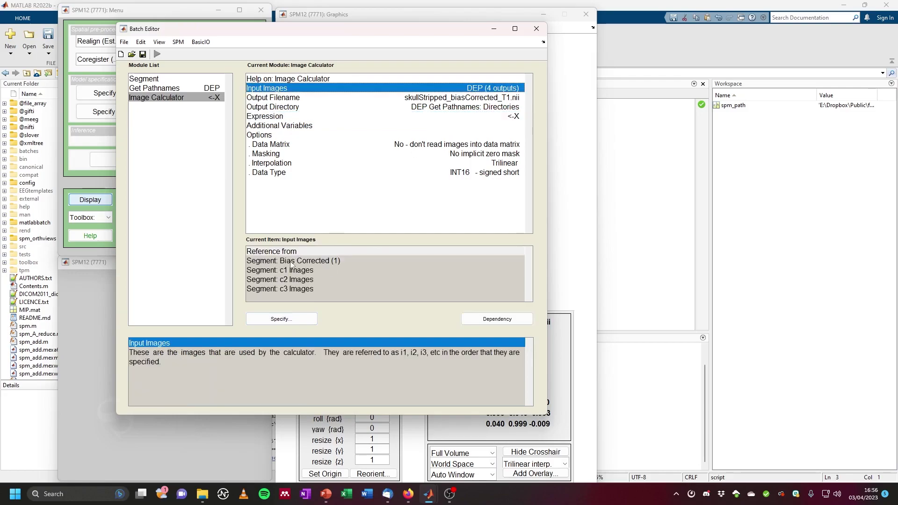
{"action": "left_click", "coordinate": [288, 262]}
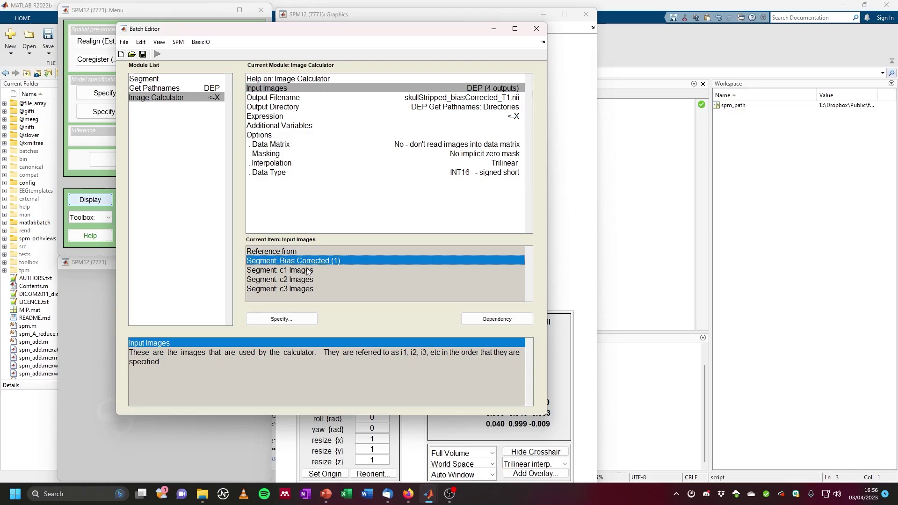
{"action": "left_click", "coordinate": [310, 272]}
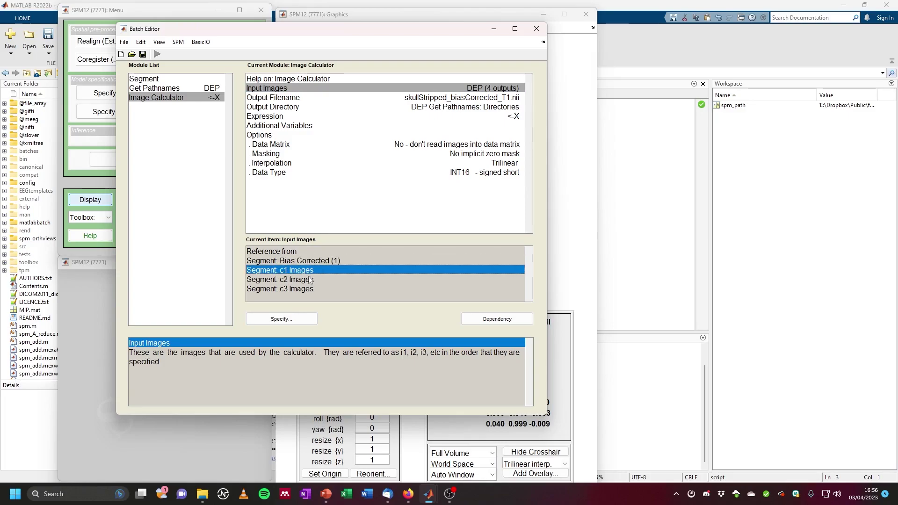
{"action": "left_click", "coordinate": [309, 280]}
{"action": "left_click", "coordinate": [308, 289]}
{"action": "left_click", "coordinate": [311, 261]}
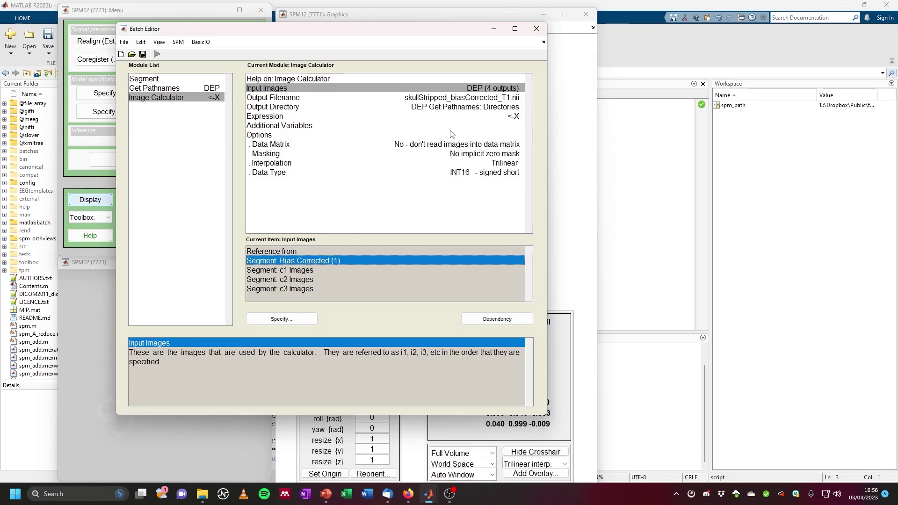
Set the Image Calculator's expression to i1 .* (i2 + i3 + i4).
{"action": "left_click", "coordinate": [308, 116]}
{"action": "left_click", "coordinate": [308, 319]}
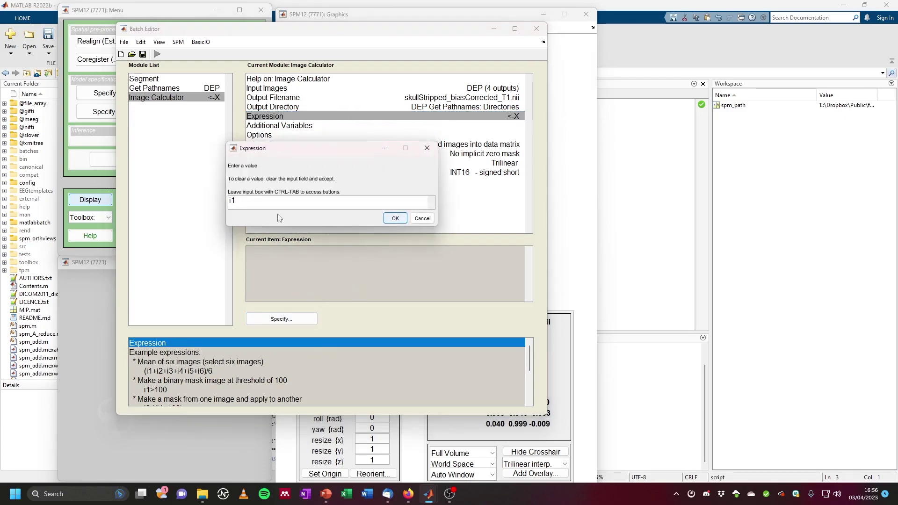
{"action": "type", "text": "i1 .* (i2"}
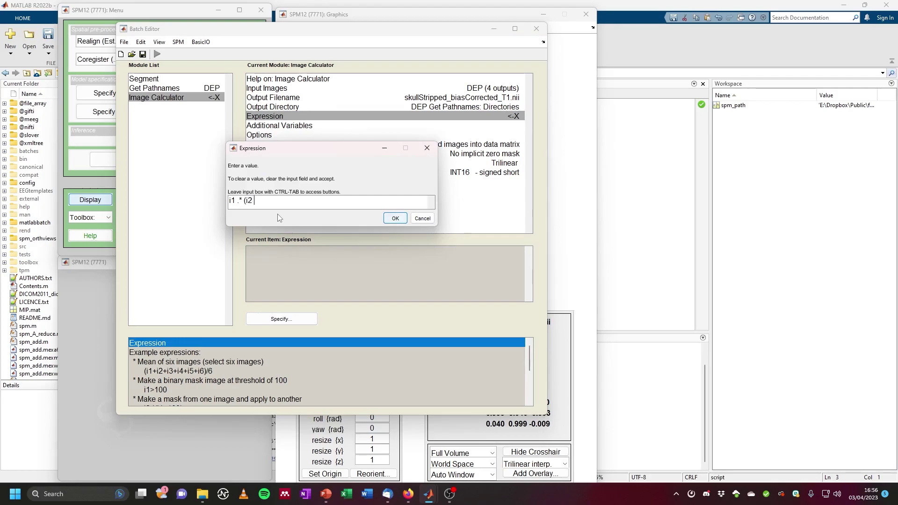
{"action": "type", "text": " + io"}
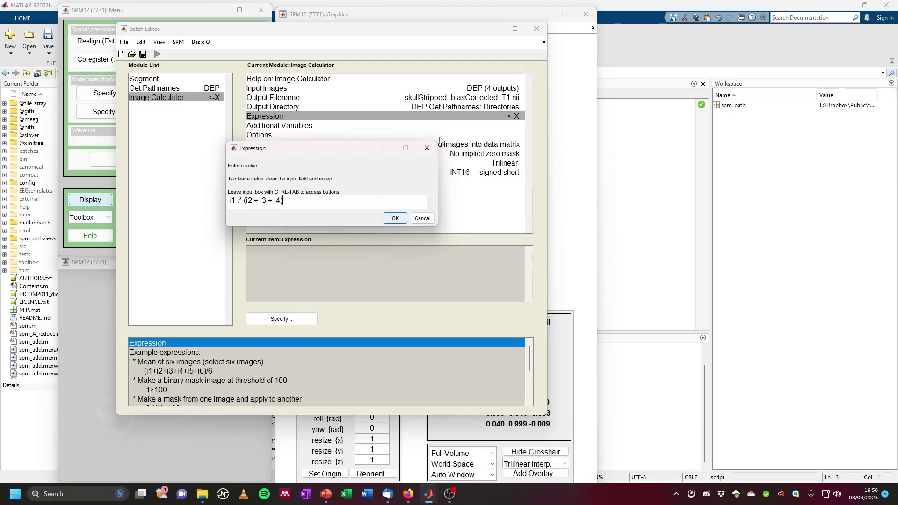
{"action": "left_click", "coordinate": [395, 218]}
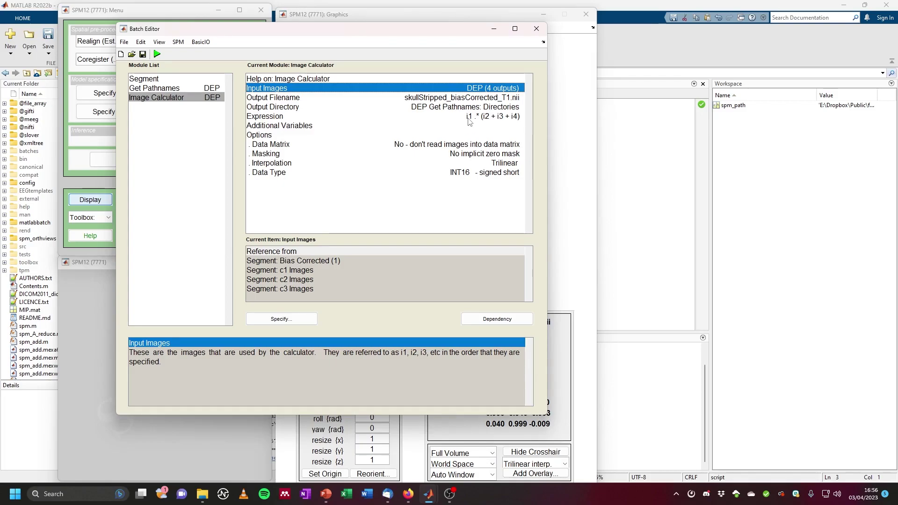
Configure the Image Calculator options with masking NaNs should be zeroed, Nearest neighbour interpolation and data type FLOAT32 - single prec. float.
{"action": "left_click", "coordinate": [320, 153]}
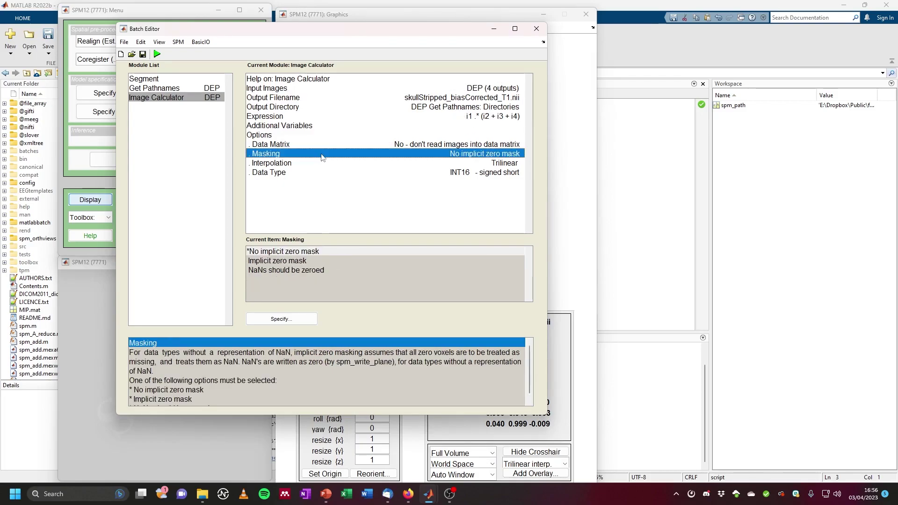
{"action": "left_click", "coordinate": [283, 270]}
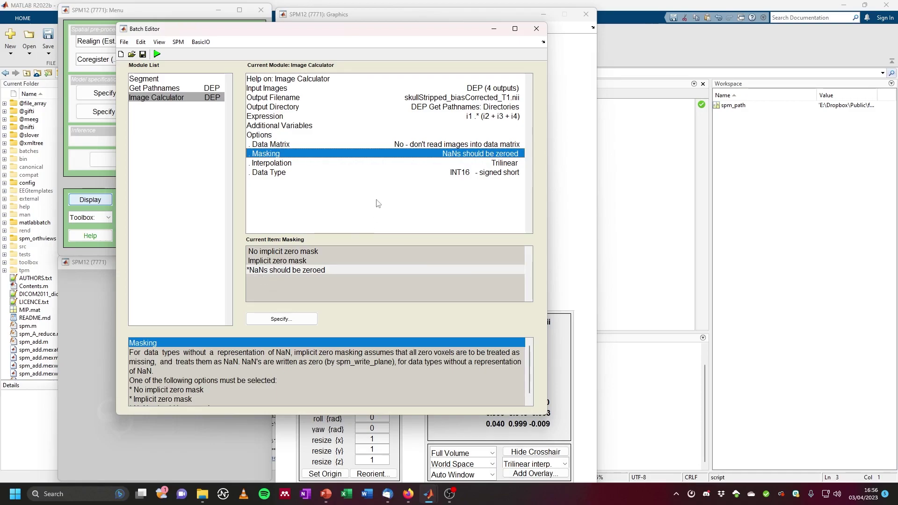
{"action": "left_click", "coordinate": [337, 164]}
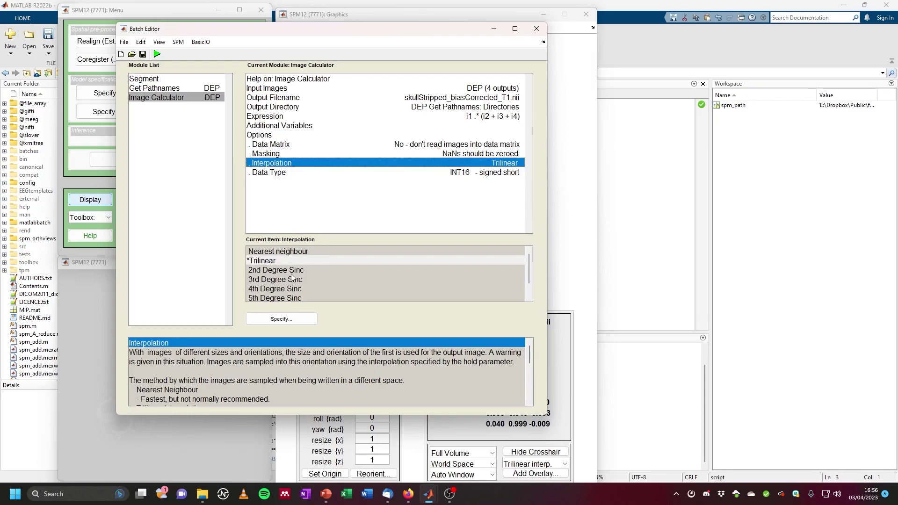
{"action": "left_click", "coordinate": [296, 253]}
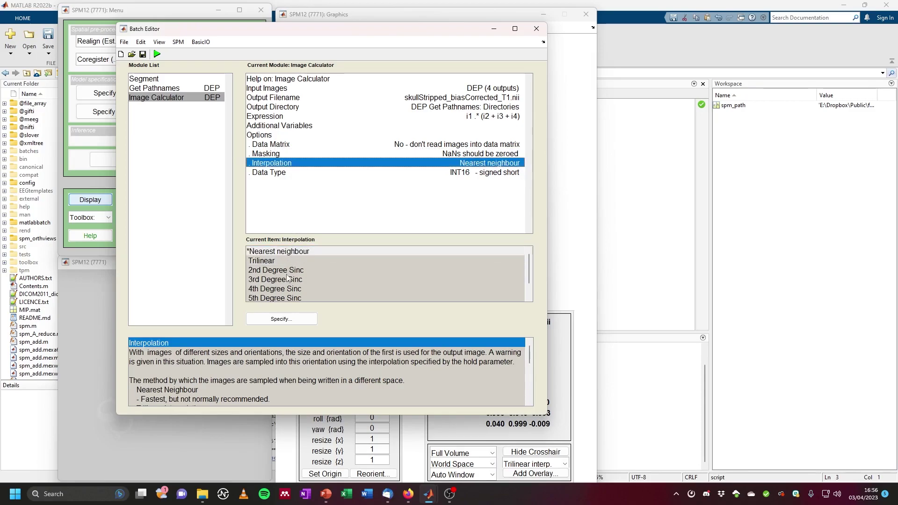
{"action": "scroll", "coordinate": [289, 278], "scroll_direction": "down", "scroll_amount": 1}
{"action": "scroll", "coordinate": [290, 283], "scroll_direction": "up", "scroll_amount": 1}
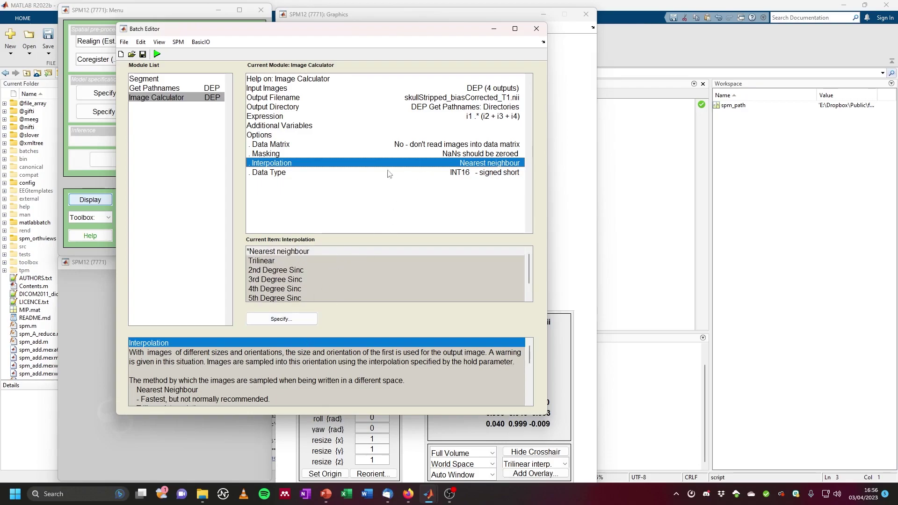
{"action": "left_click", "coordinate": [288, 173]}
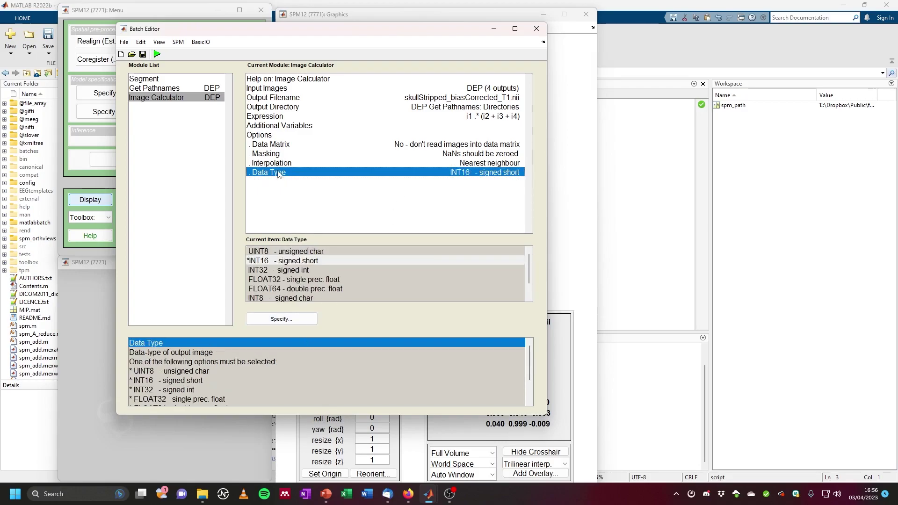
{"action": "double_click", "coordinate": [277, 282]}
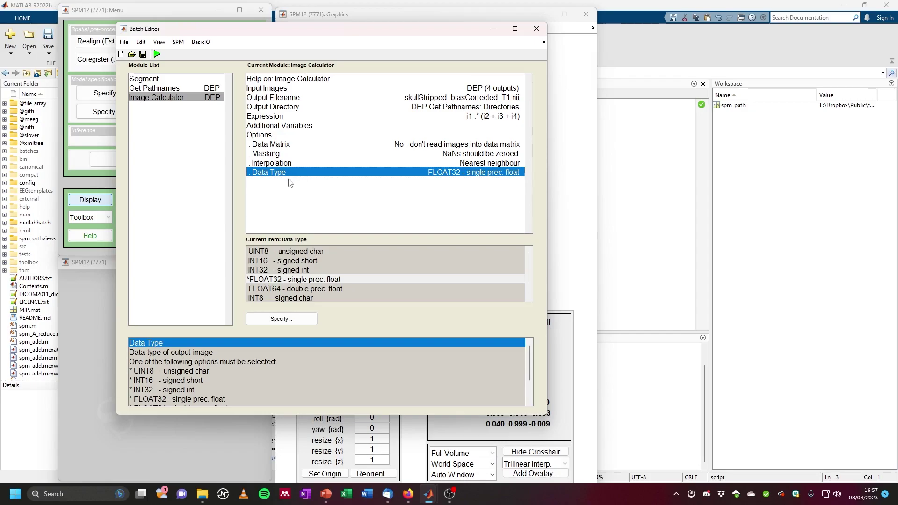
Check the preprocessing overview slide for the stage after skull-stripping and add a Normalise: Write module to the batch.
{"action": "left_click", "coordinate": [325, 493]}
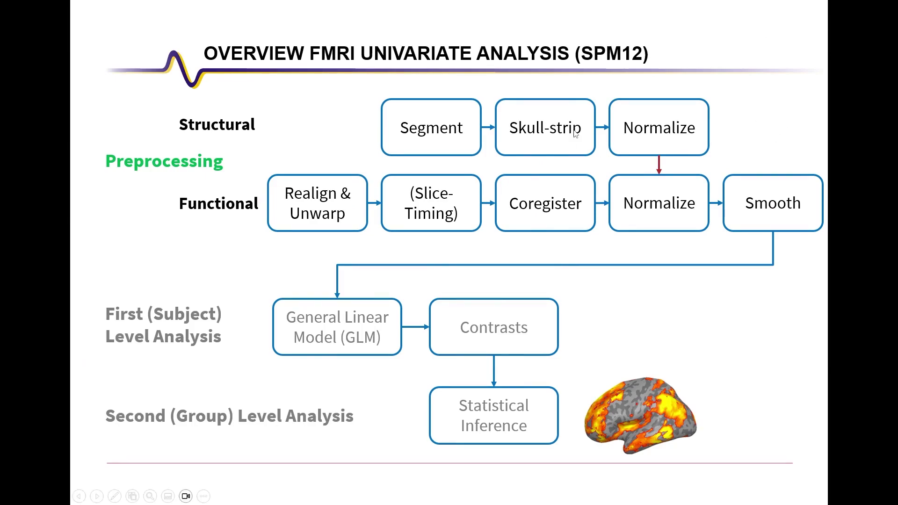
{"action": "key", "text": "alt+Tab"}
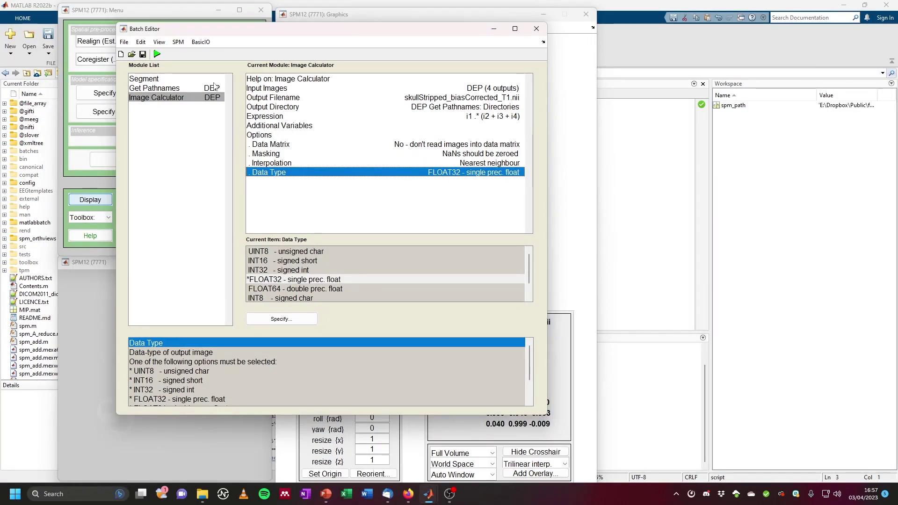
{"action": "left_click", "coordinate": [178, 42]}
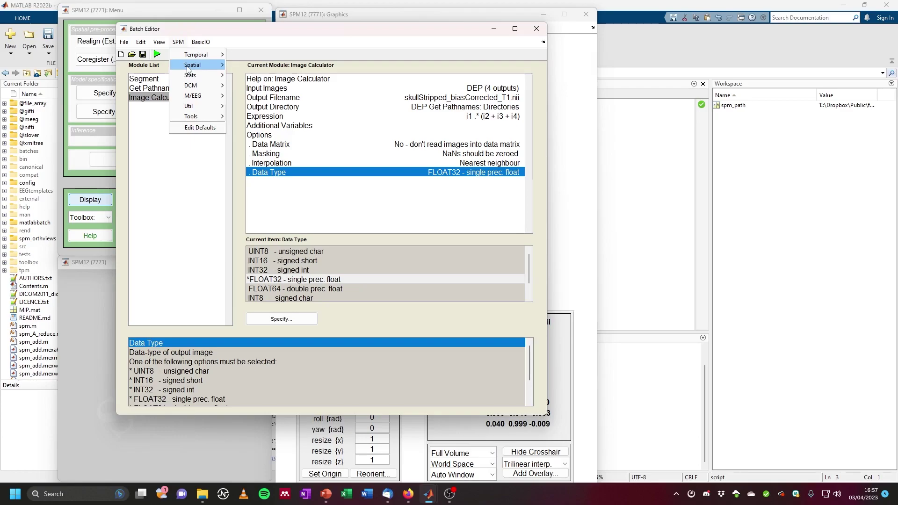
{"action": "mouse_move", "coordinate": [188, 70]}
{"action": "mouse_move", "coordinate": [258, 107]}
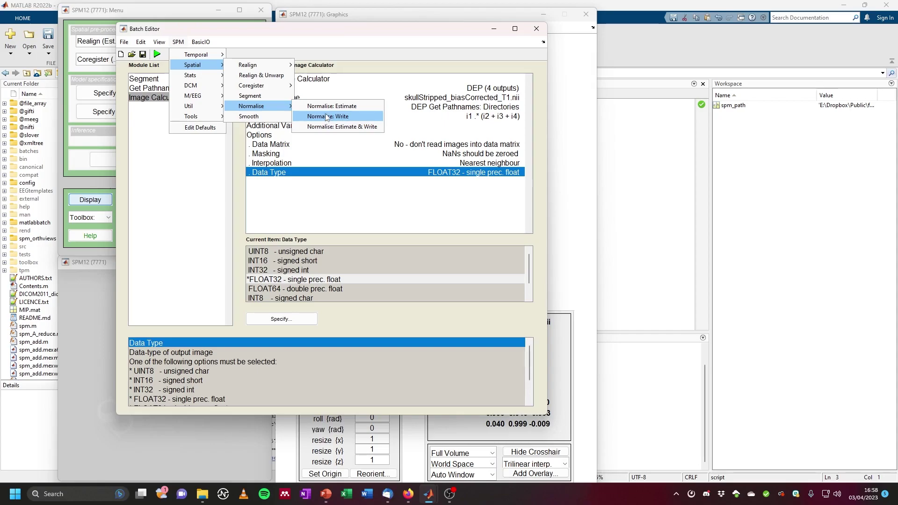
{"action": "left_click", "coordinate": [353, 116]}
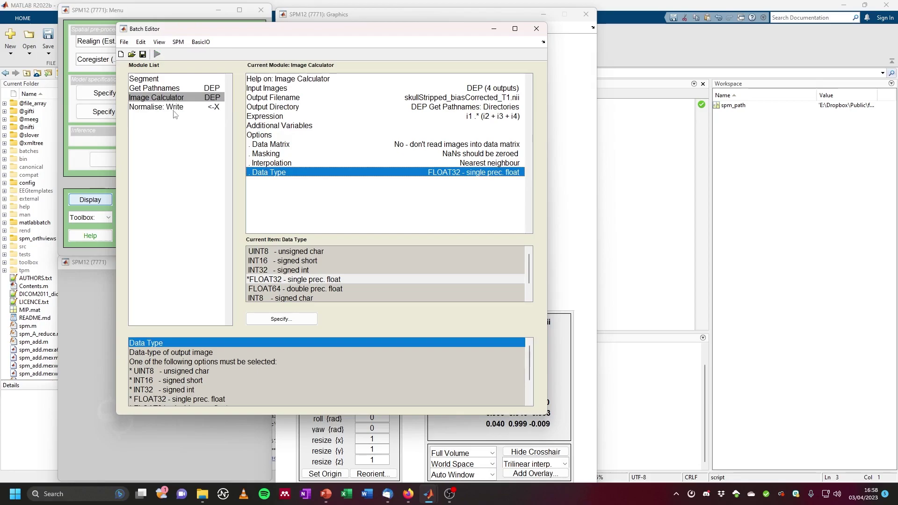
Add a subject to the Normalise: Write module and set its deformation field to the Segment: Forward Deformations dependency.
{"action": "left_click", "coordinate": [172, 107]}
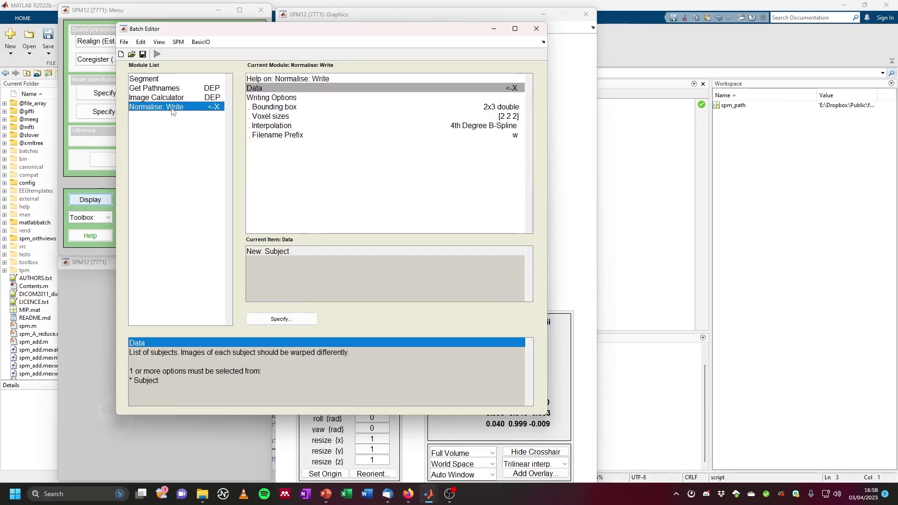
{"action": "left_click", "coordinate": [264, 89]}
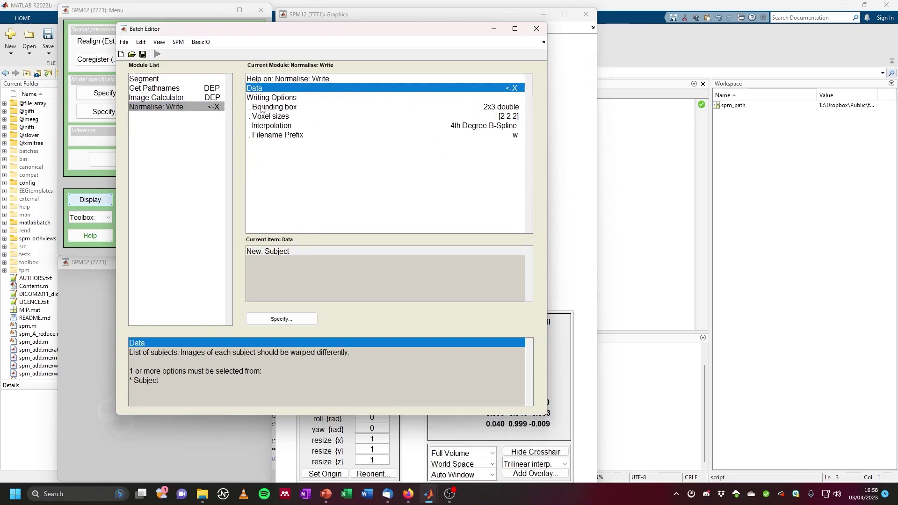
{"action": "left_click", "coordinate": [282, 252]}
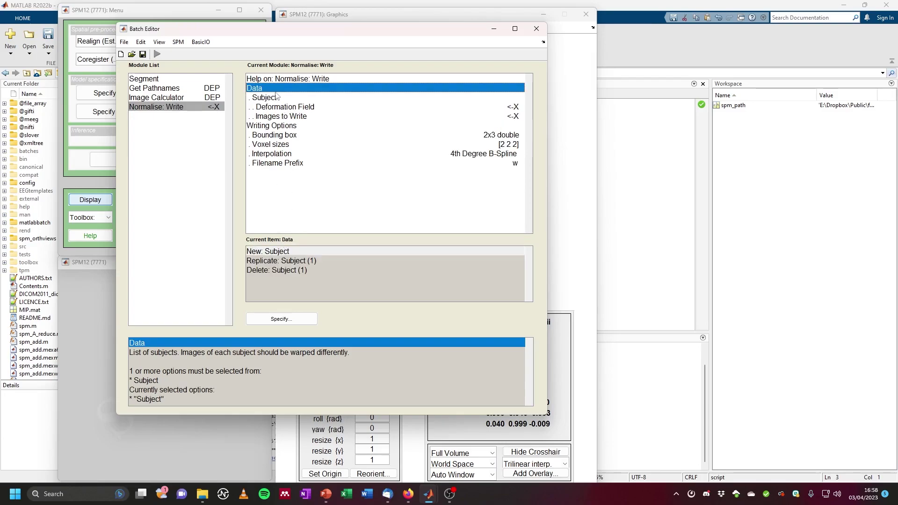
{"action": "left_click", "coordinate": [289, 107]}
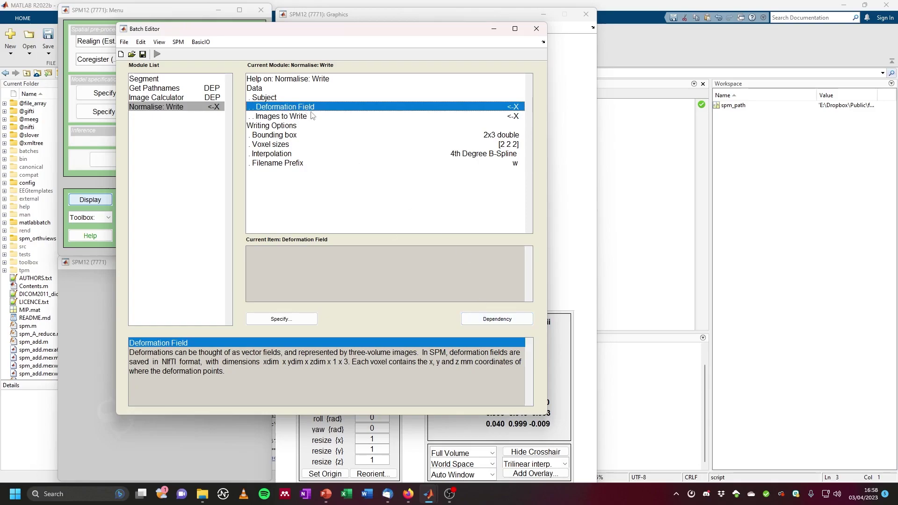
{"action": "right_click", "coordinate": [339, 108]}
{"action": "left_click", "coordinate": [351, 123]}
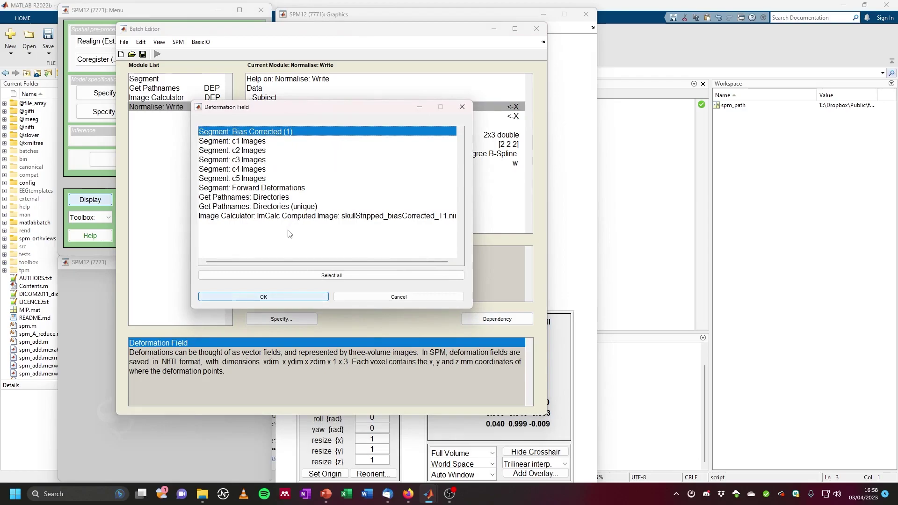
{"action": "left_click", "coordinate": [239, 188]}
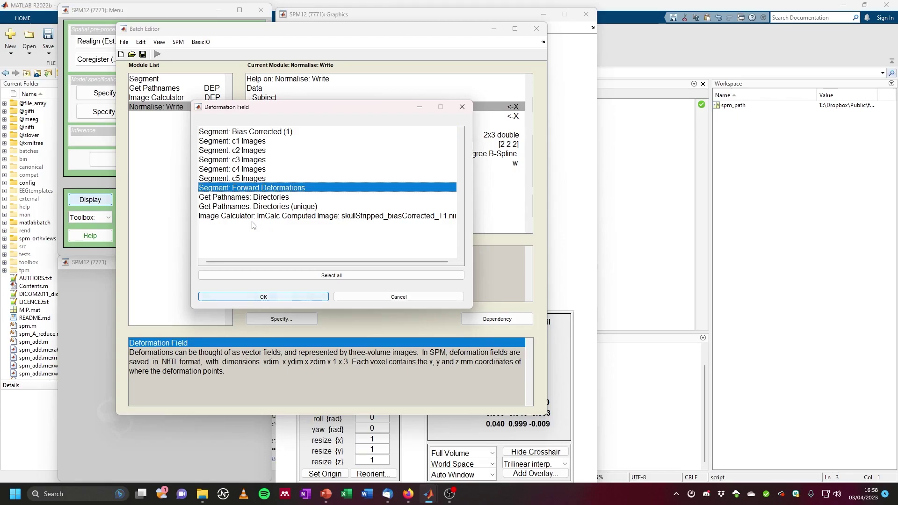
{"action": "left_click", "coordinate": [299, 297]}
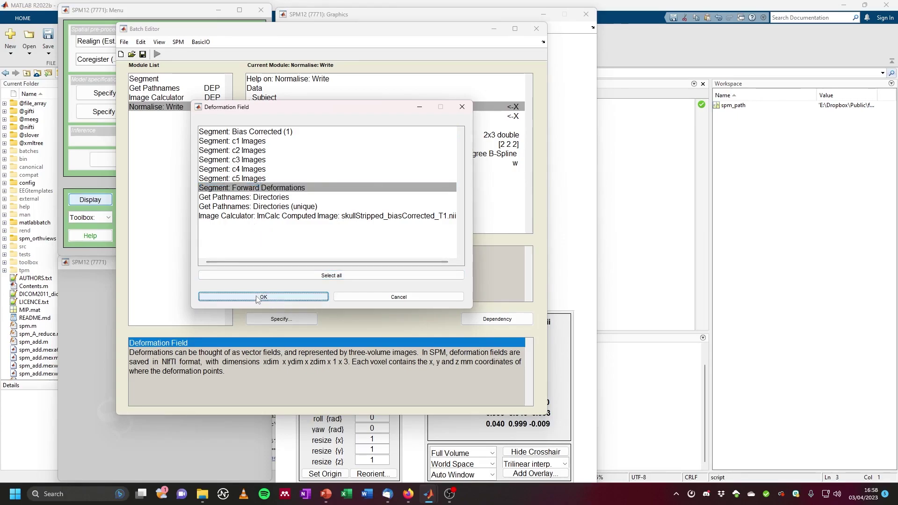
Set the images to write to the dependencies Segment: Bias Corrected (1) and ImCalc Computed Image: skullStripped_biasCorrected_T1.nii.
{"action": "left_click", "coordinate": [299, 117]}
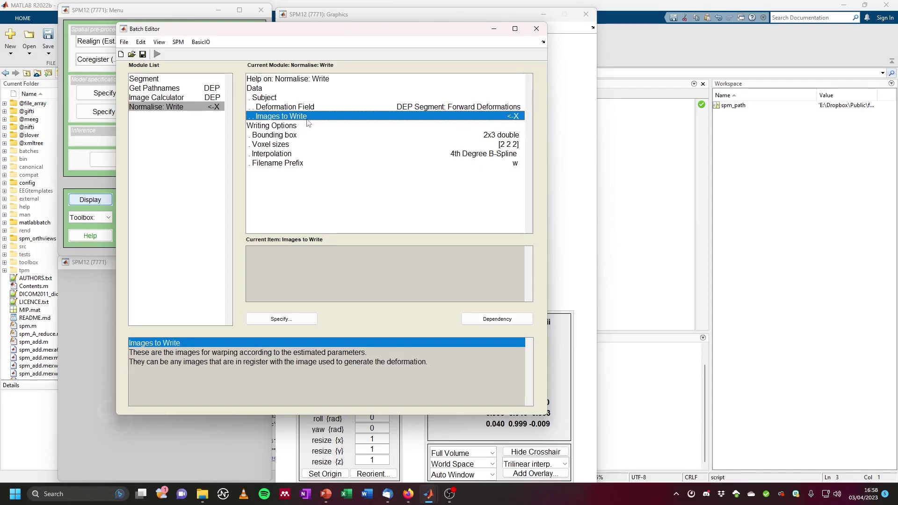
{"action": "right_click", "coordinate": [307, 121]}
{"action": "left_click", "coordinate": [318, 135]}
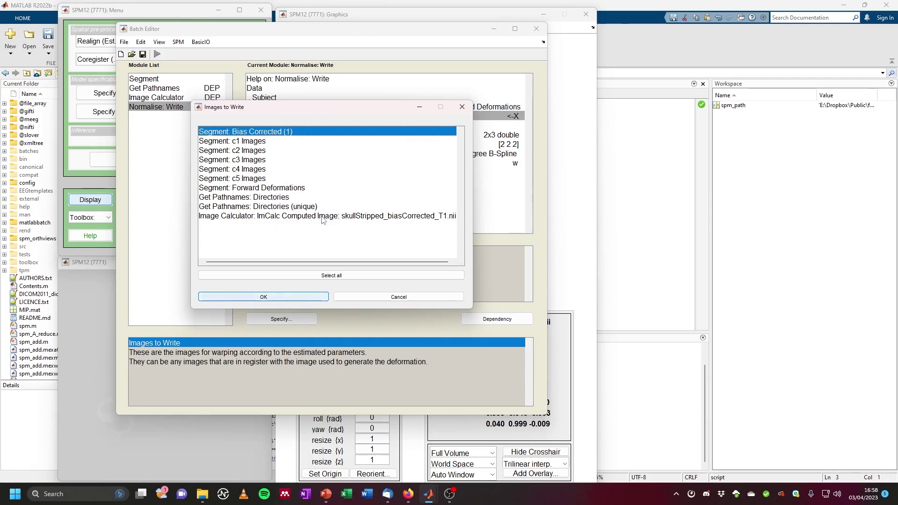
{"action": "left_click", "coordinate": [295, 216], "text": "ctrl"}
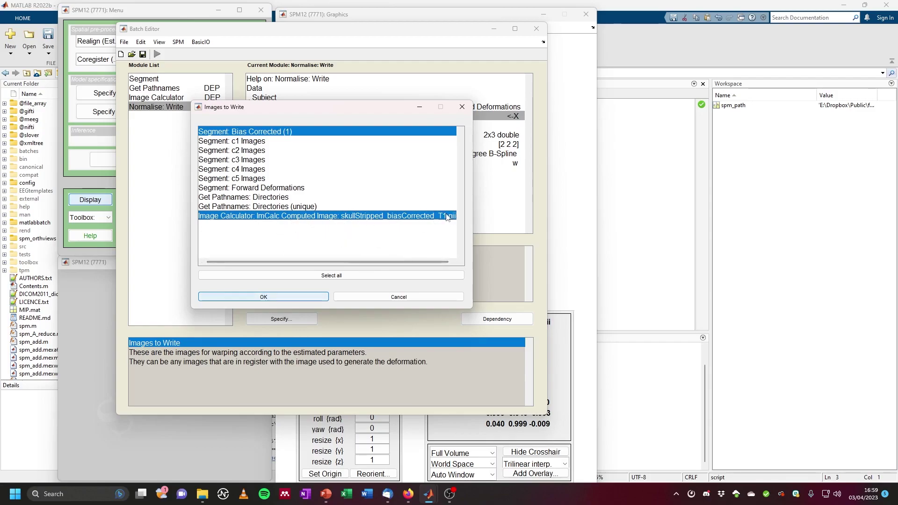
{"action": "left_click", "coordinate": [281, 297]}
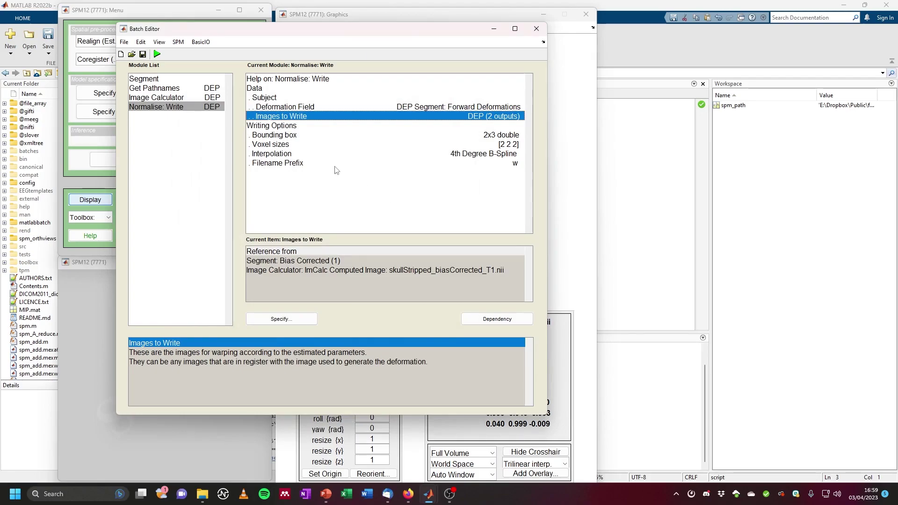
Set the Normalise: Write interpolation to 7th Degree B-Spline.
{"action": "left_click", "coordinate": [304, 154]}
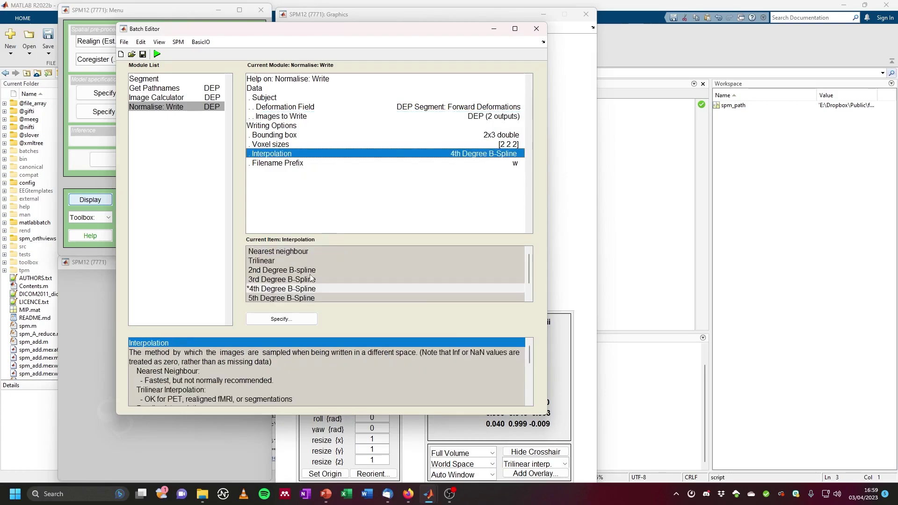
{"action": "scroll", "coordinate": [310, 278], "scroll_direction": "down", "scroll_amount": 2}
{"action": "left_click", "coordinate": [300, 298]}
{"action": "left_click", "coordinate": [300, 299]}
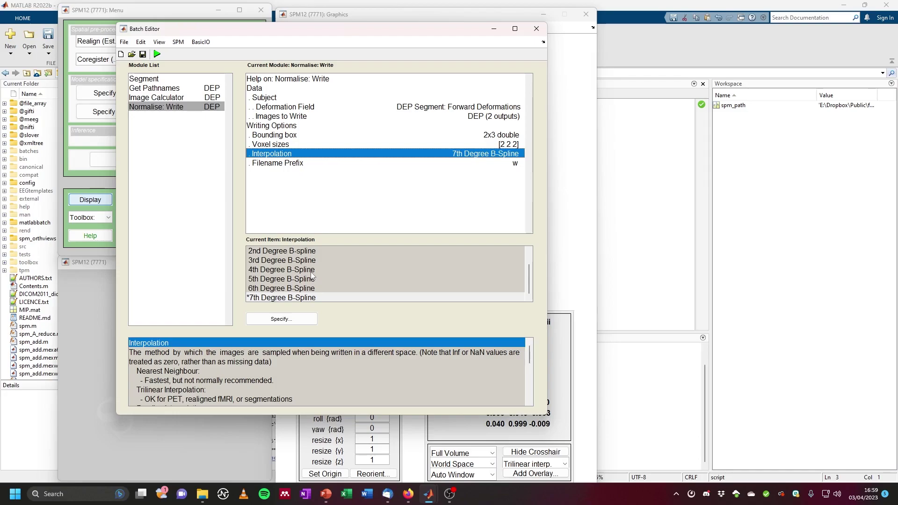
Set the Normalise: Write voxel sizes to 1 1 1 and run the batch.
{"action": "left_click", "coordinate": [293, 147]}
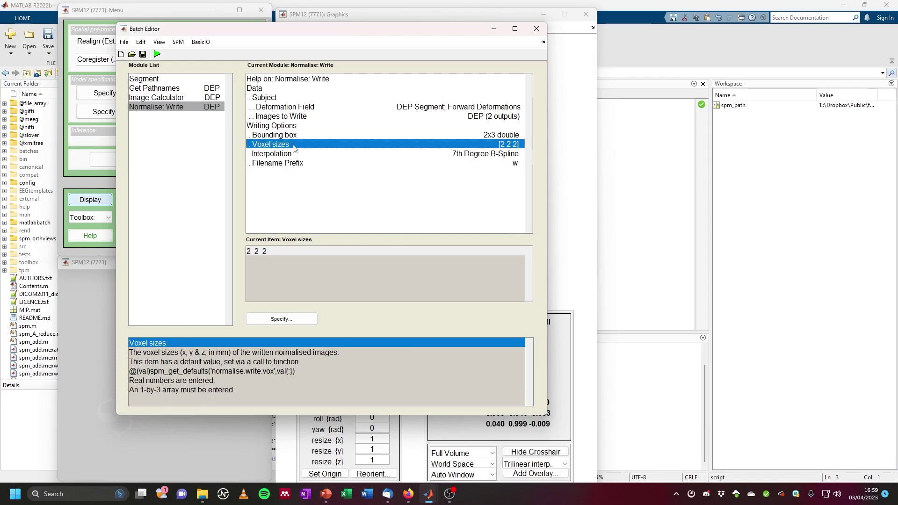
{"action": "left_click", "coordinate": [292, 319]}
{"action": "key", "text": "ctrl+a"}
{"action": "type", "text": "1 1 1"}
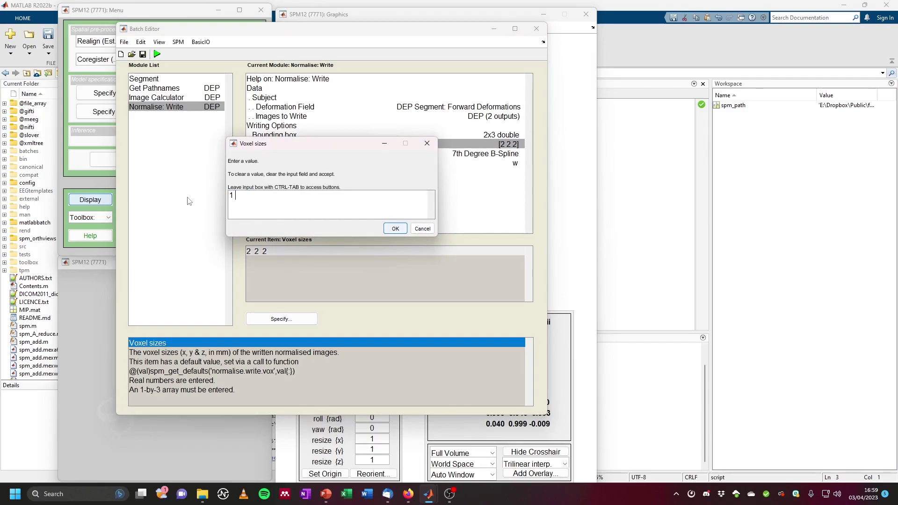
{"action": "left_click", "coordinate": [394, 228]}
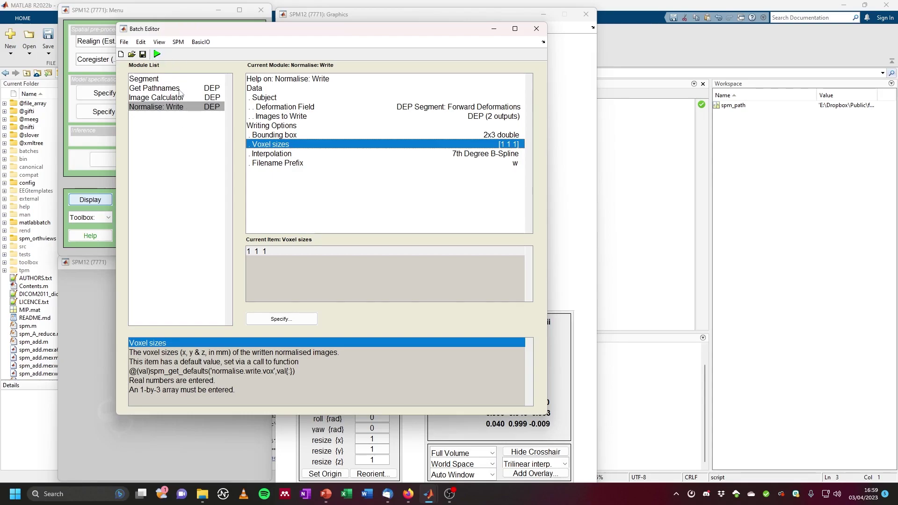
{"action": "left_click", "coordinate": [158, 55]}
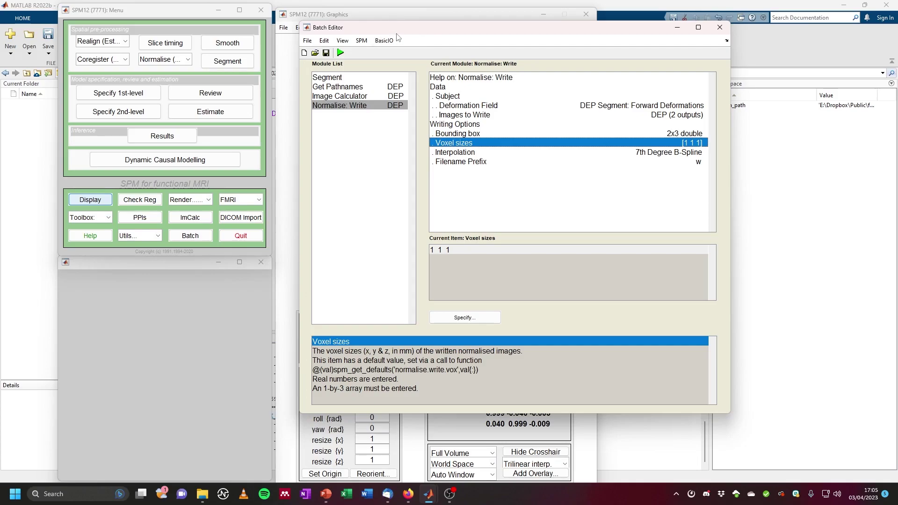
Save the batch together with its script as batch_preprocessing_structural in the Matlab folder.
{"action": "left_click", "coordinate": [307, 41]}
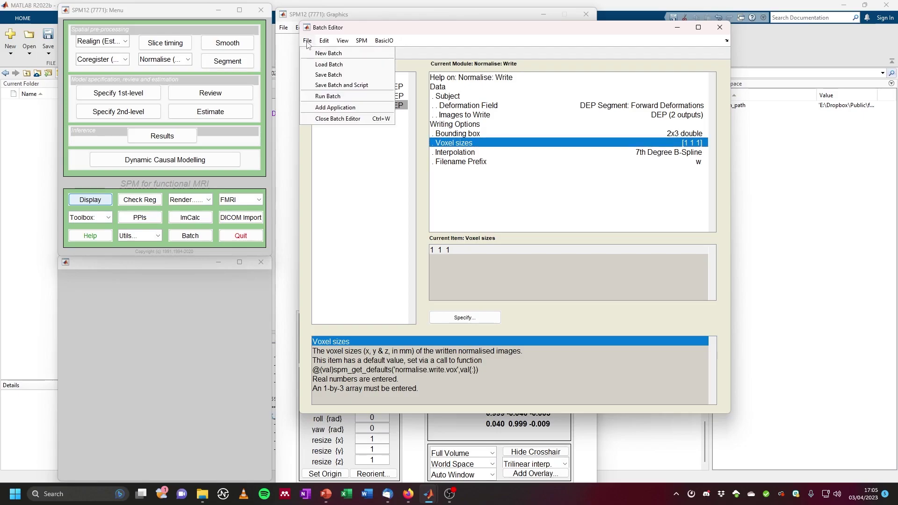
{"action": "left_click", "coordinate": [338, 85]}
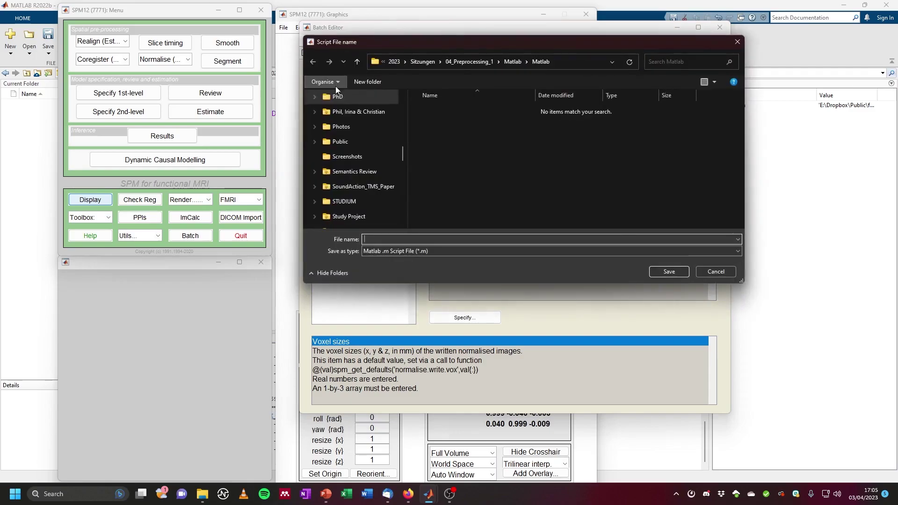
{"action": "left_click_drag", "start_coordinate": [465, 55], "coordinate": [430, 83]}
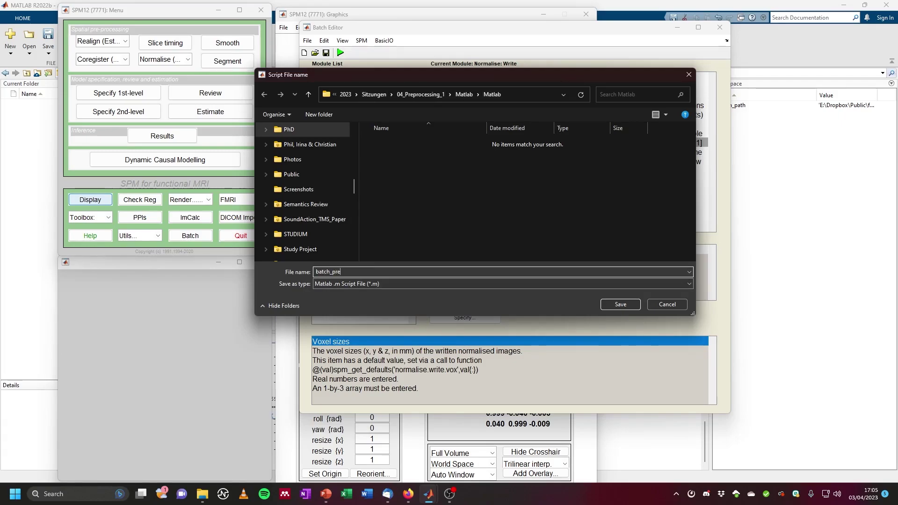
{"action": "type", "text": "ing_structural"}
{"action": "key", "text": "Return"}
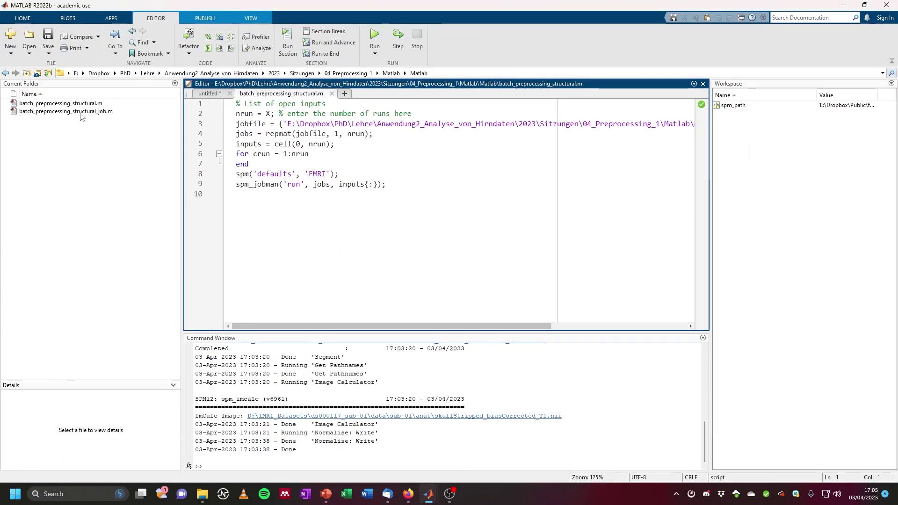
Examine the job file path in batch_preprocessing_structural.m and open batch_preprocessing_structural_job.m in the editor.
{"action": "left_click", "coordinate": [84, 106]}
{"action": "left_click", "coordinate": [82, 116]}
{"action": "left_click", "coordinate": [321, 123]}
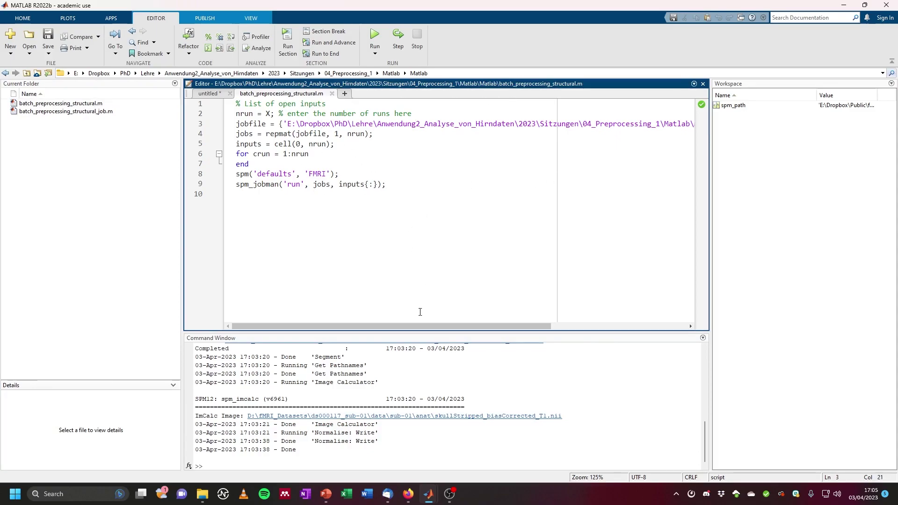
{"action": "left_click_drag", "start_coordinate": [420, 326], "coordinate": [557, 326]}
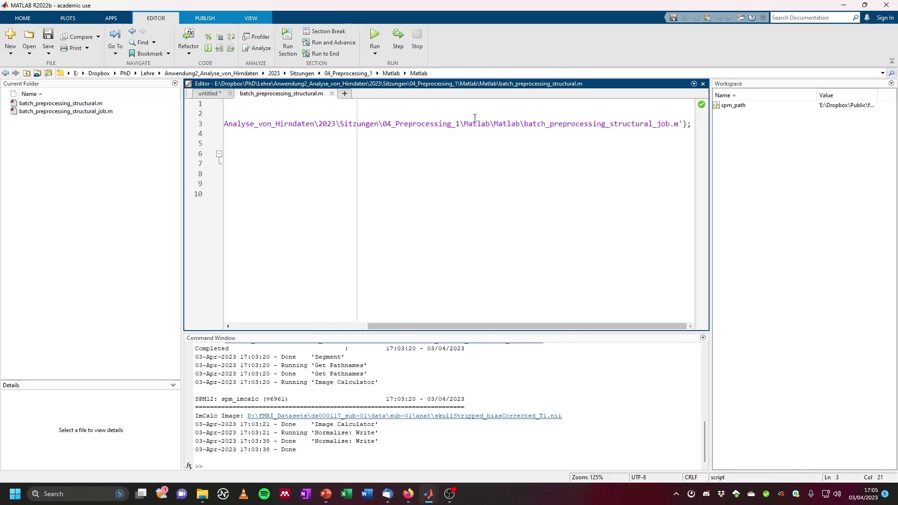
{"action": "left_click", "coordinate": [90, 112]}
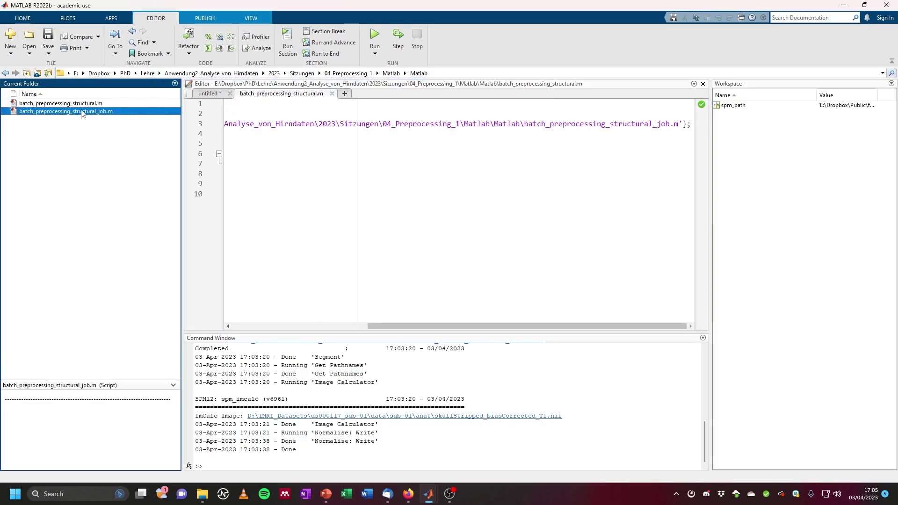
{"action": "double_click", "coordinate": [82, 111]}
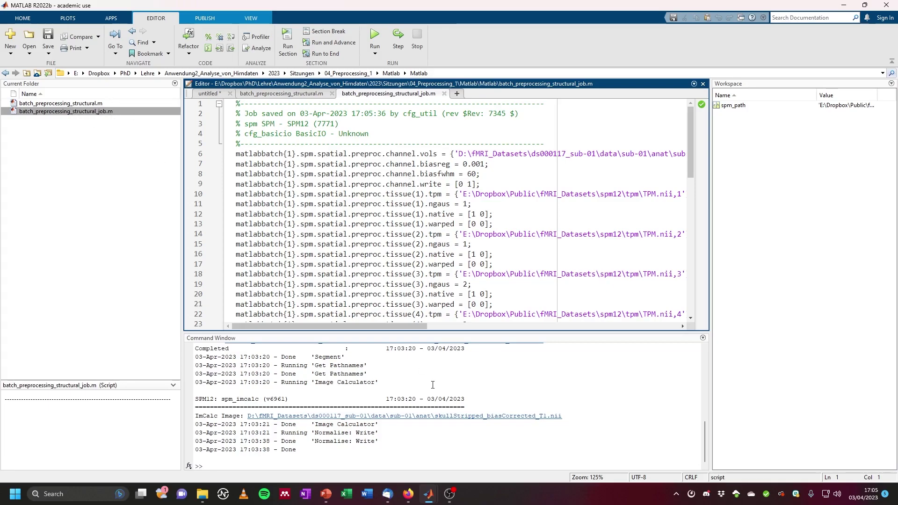
Switch from the MATLAB editor back to the SPM Batch Editor and close it.
{"action": "mouse_move", "coordinate": [428, 490]}
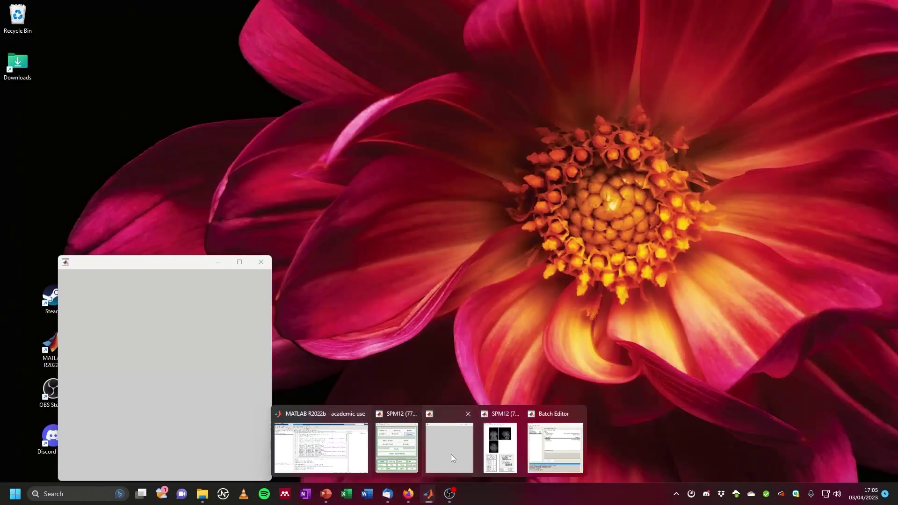
{"action": "left_click", "coordinate": [451, 453]}
{"action": "mouse_move", "coordinate": [449, 494]}
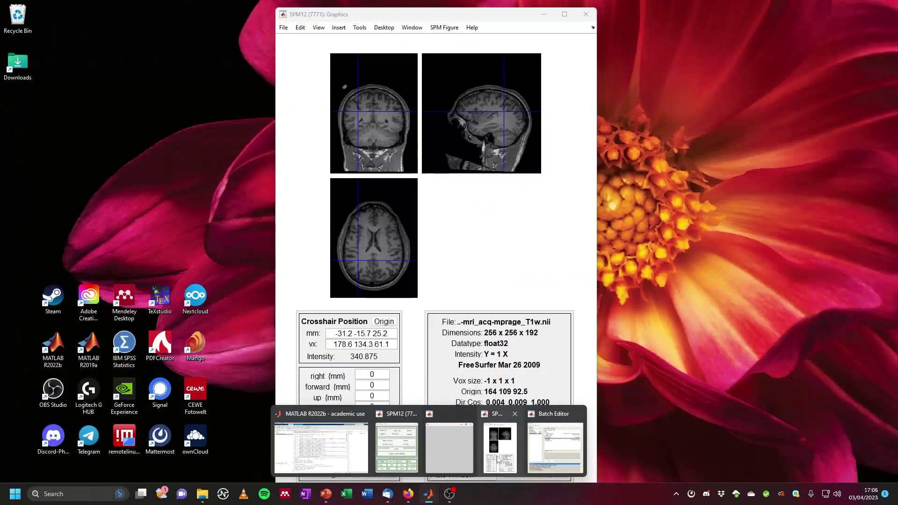
{"action": "left_click", "coordinate": [533, 439]}
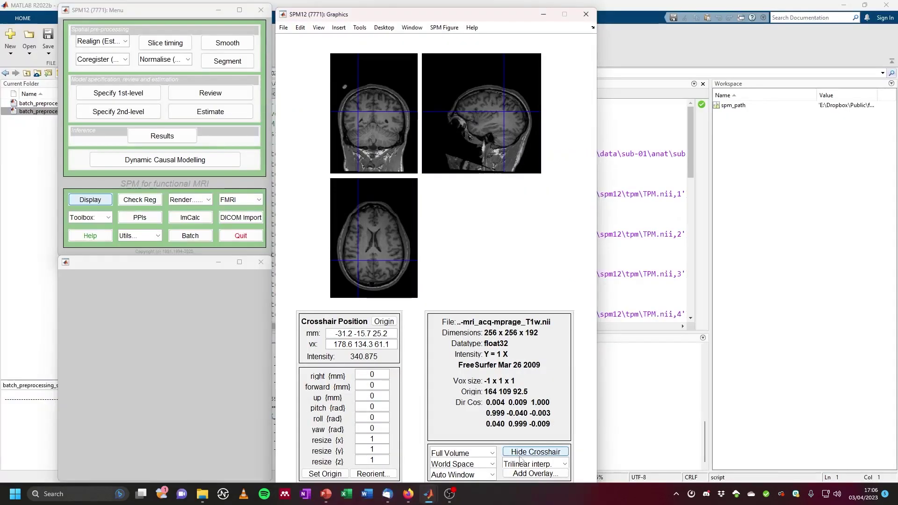
{"action": "left_click", "coordinate": [425, 456]}
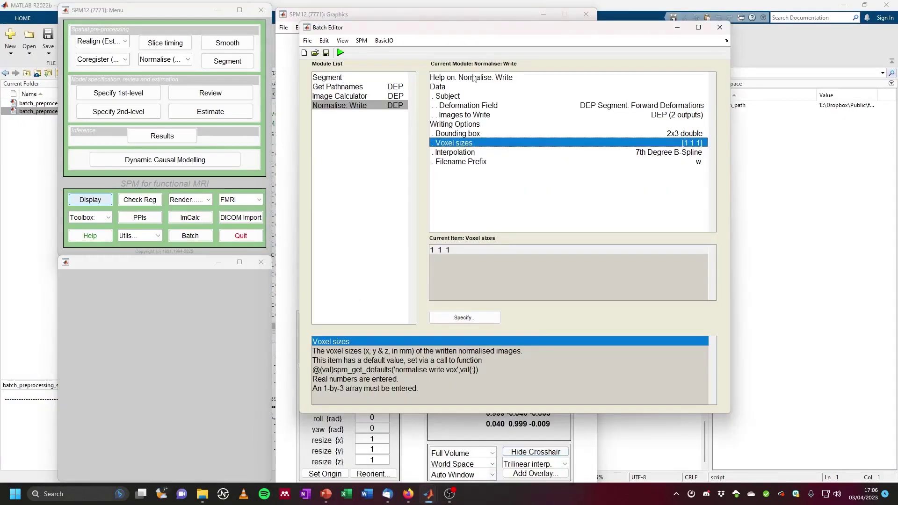
{"action": "left_click", "coordinate": [719, 28]}
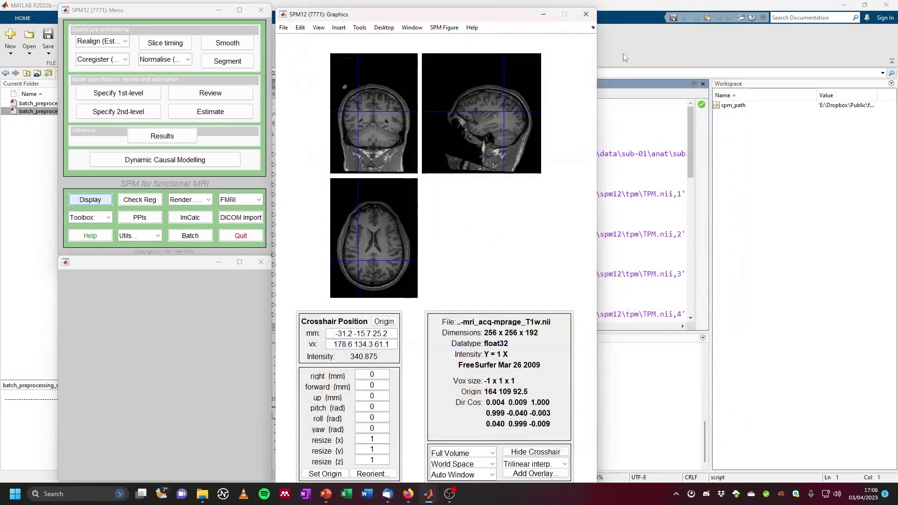
Open a new Batch Editor and load the saved job batch_preprocessing_structural_job.m.
{"action": "left_click", "coordinate": [190, 236]}
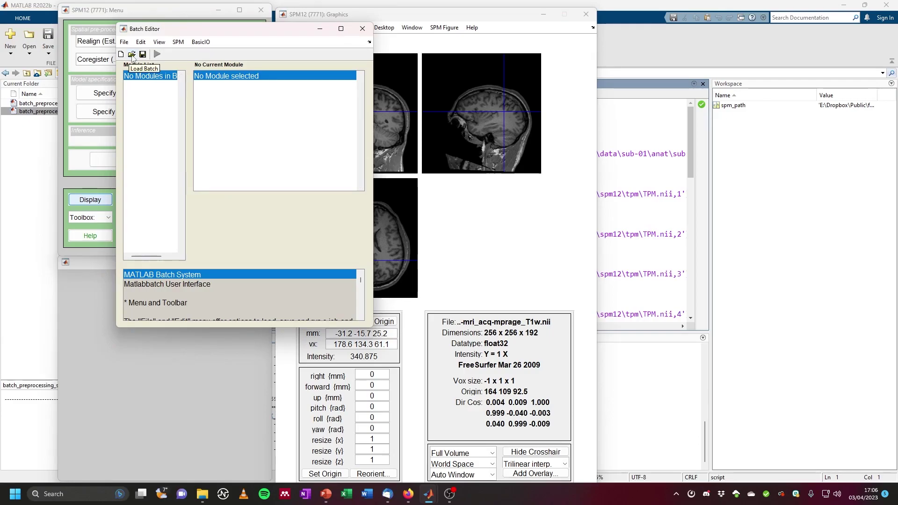
{"action": "left_click", "coordinate": [132, 54]}
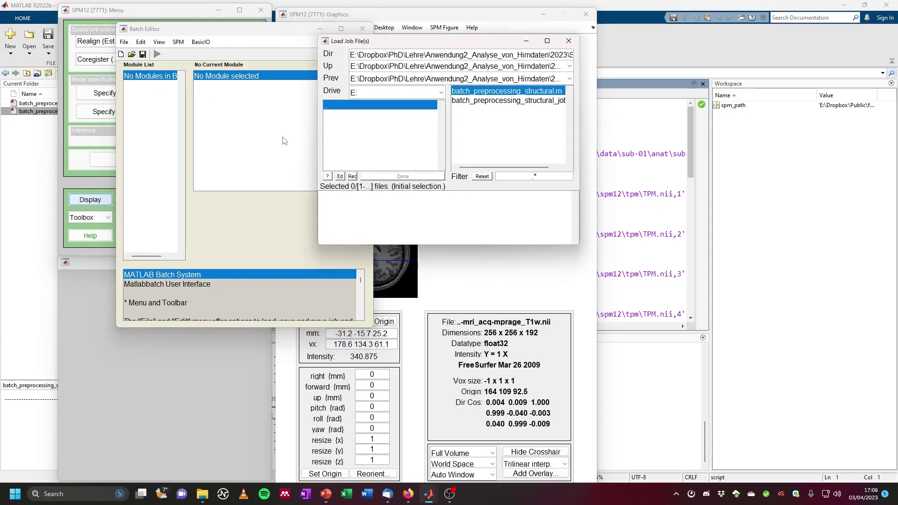
{"action": "left_click_drag", "start_coordinate": [516, 167], "coordinate": [525, 168]}
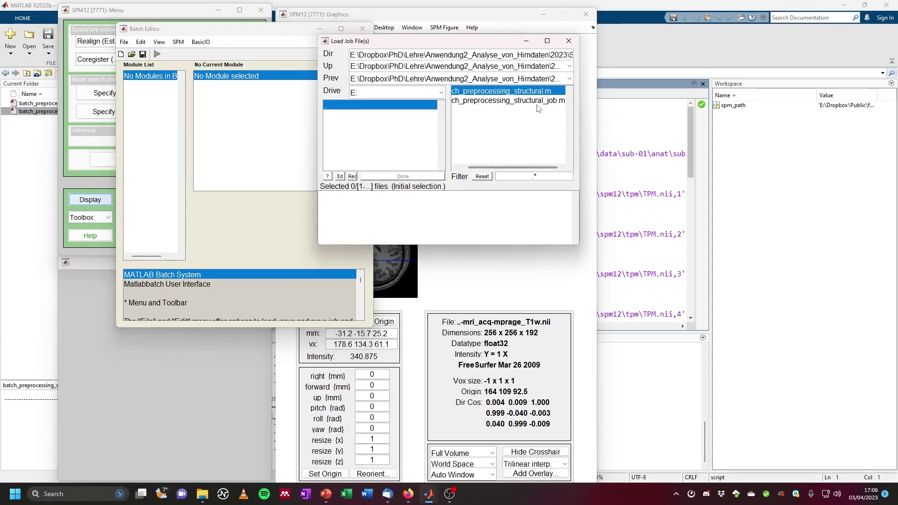
{"action": "left_click", "coordinate": [556, 102]}
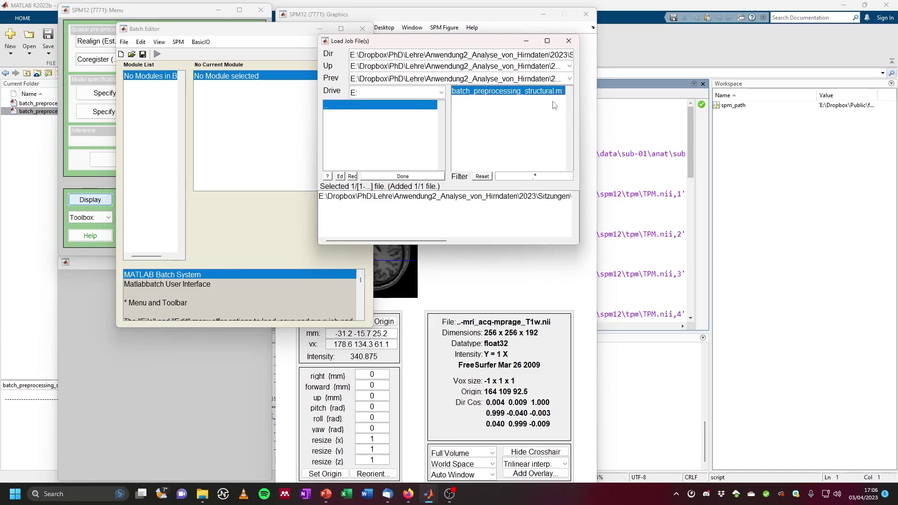
{"action": "left_click_drag", "start_coordinate": [422, 240], "coordinate": [551, 241]}
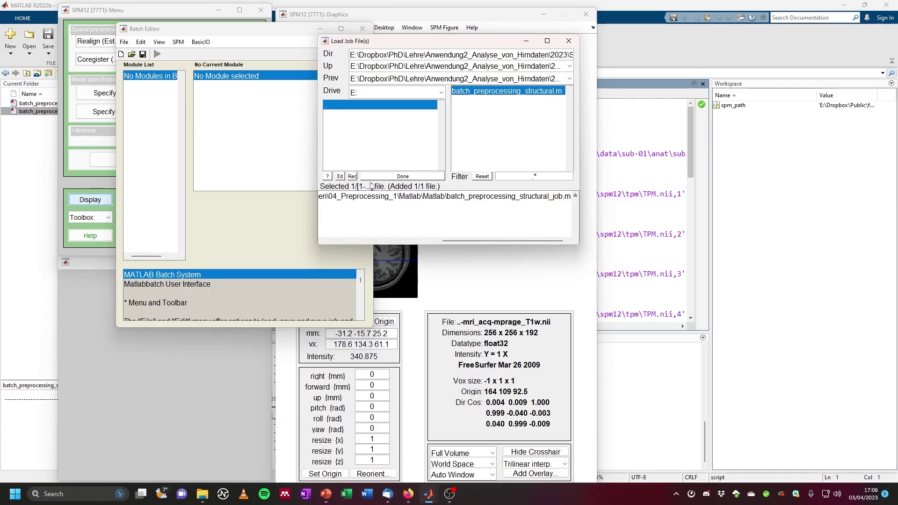
{"action": "left_click", "coordinate": [408, 177]}
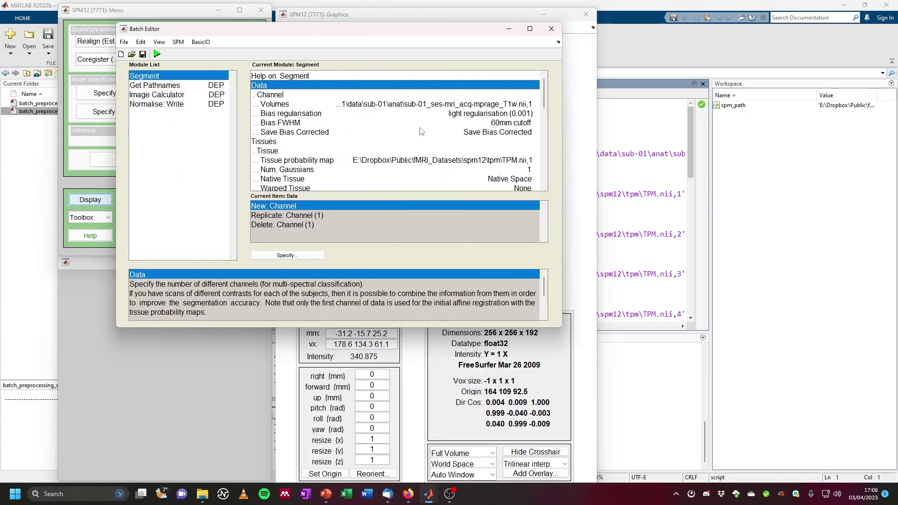
Review the image selected for the Segment module's Volumes and keep the selection.
{"action": "left_click", "coordinate": [342, 106]}
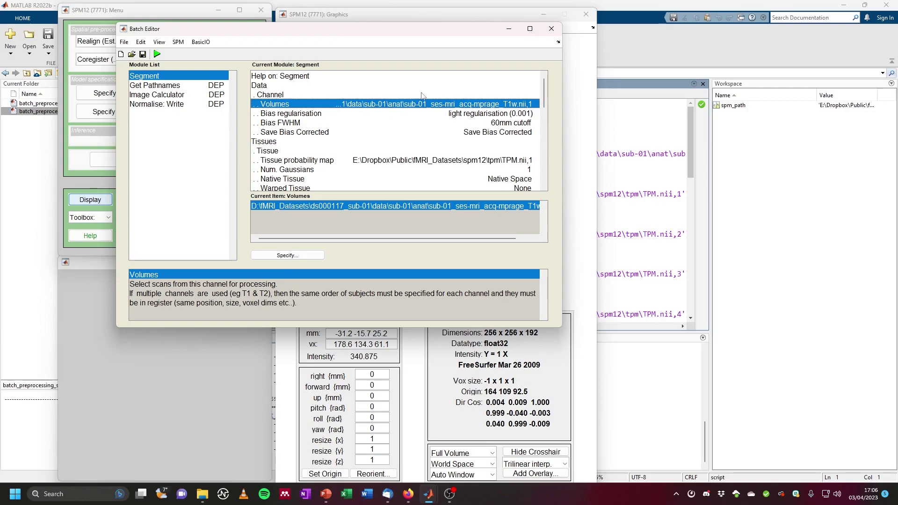
{"action": "left_click", "coordinate": [287, 255]}
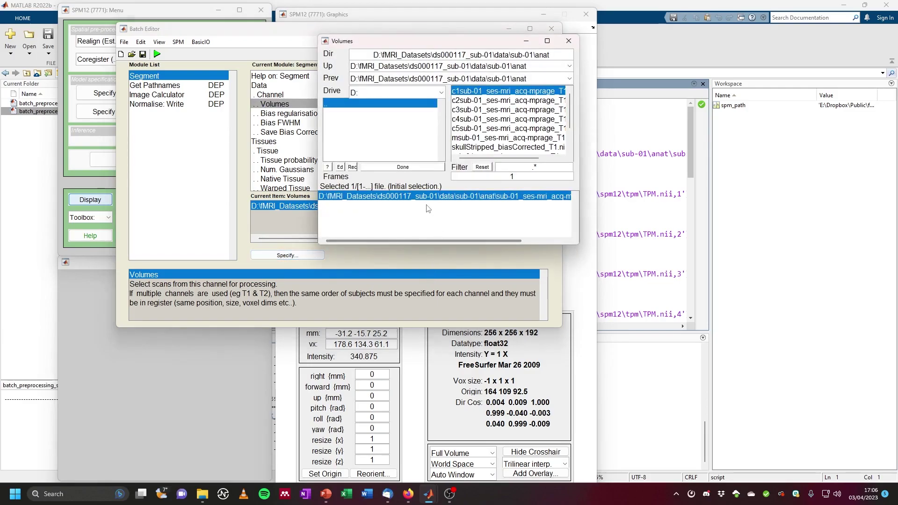
{"action": "left_click", "coordinate": [403, 167]}
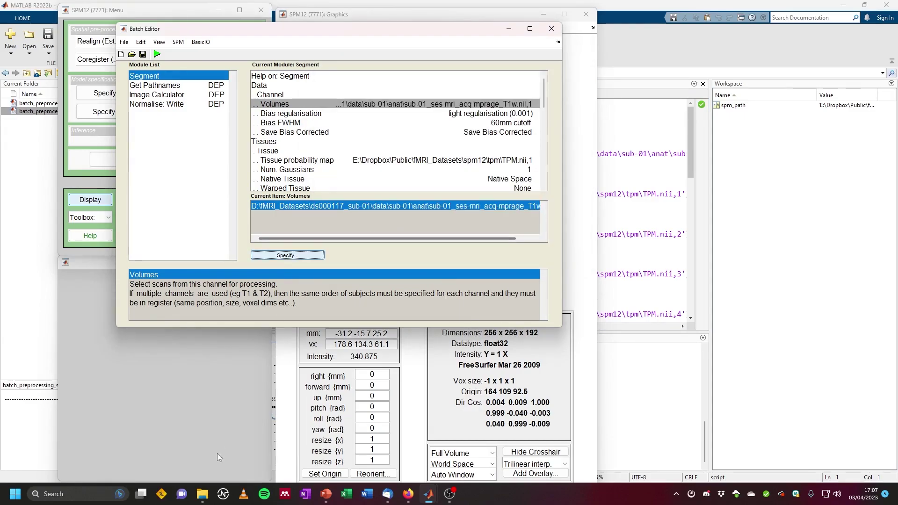
Switch to File Explorer and open the anat folder of sub-02.
{"action": "mouse_move", "coordinate": [202, 494]}
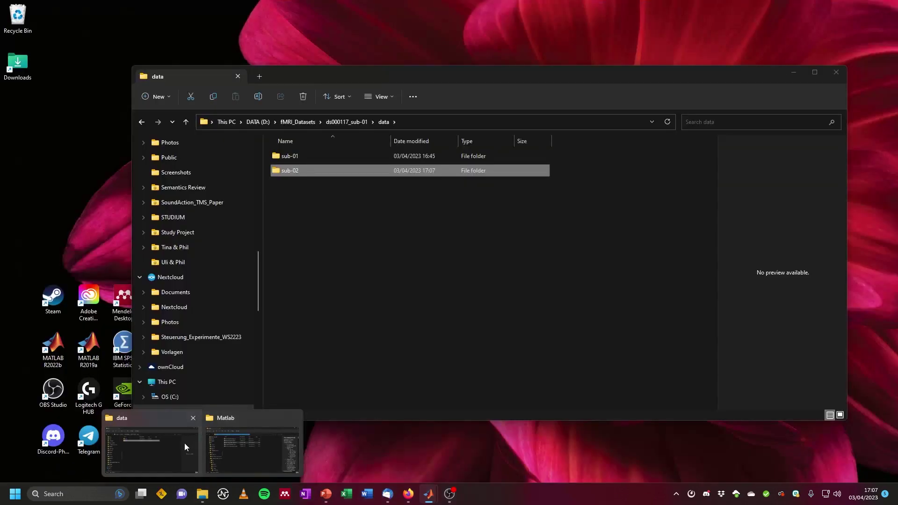
{"action": "left_click", "coordinate": [184, 444]}
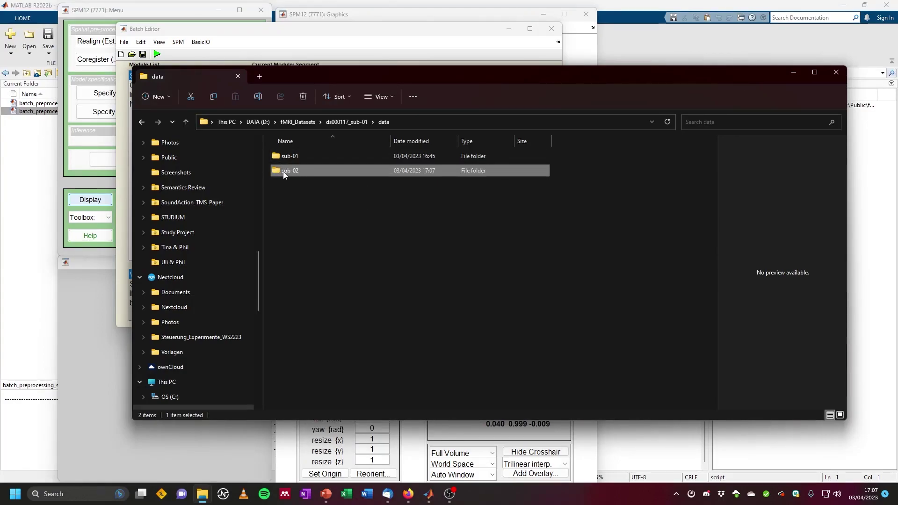
{"action": "double_click", "coordinate": [283, 173]}
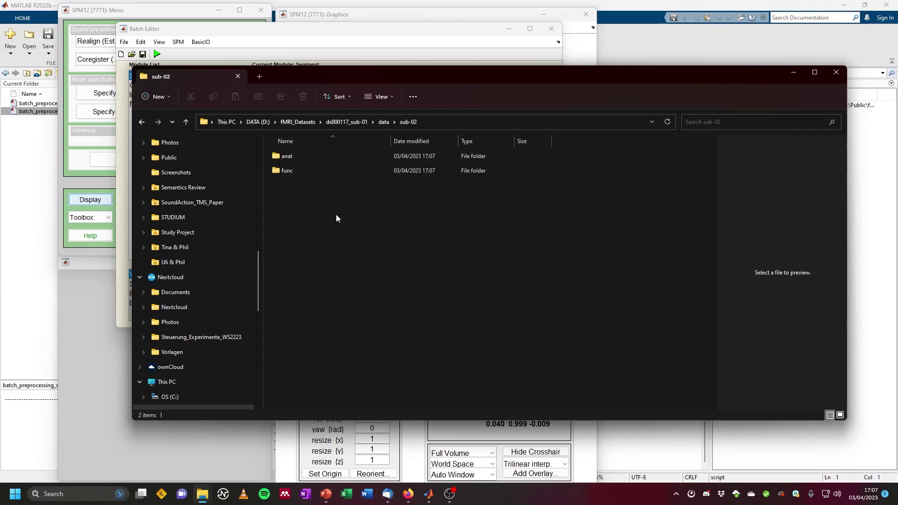
{"action": "double_click", "coordinate": [292, 159]}
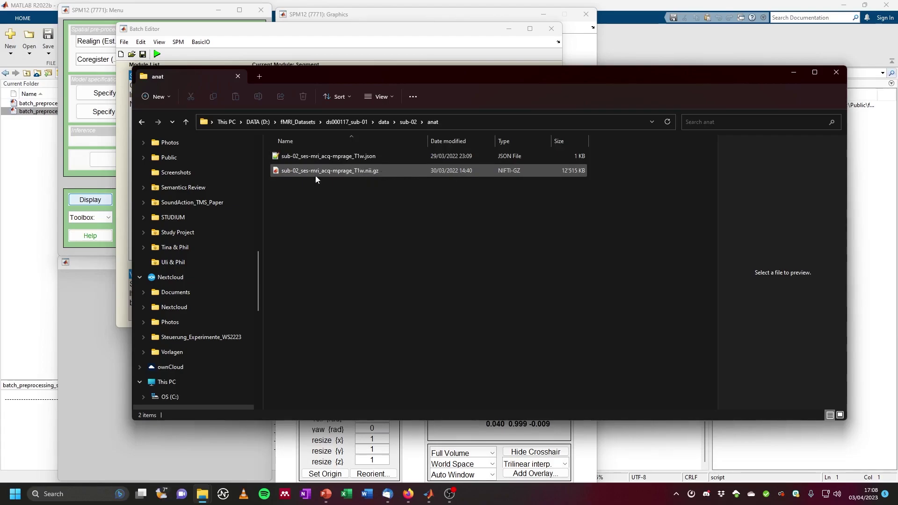
Extract sub-02_ses-mri_acq-mprage_T1w.nii.gz with 7-Zip into the sub-02 anat folder and close the archive.
{"action": "left_click", "coordinate": [378, 171]}
{"action": "right_click", "coordinate": [380, 169]}
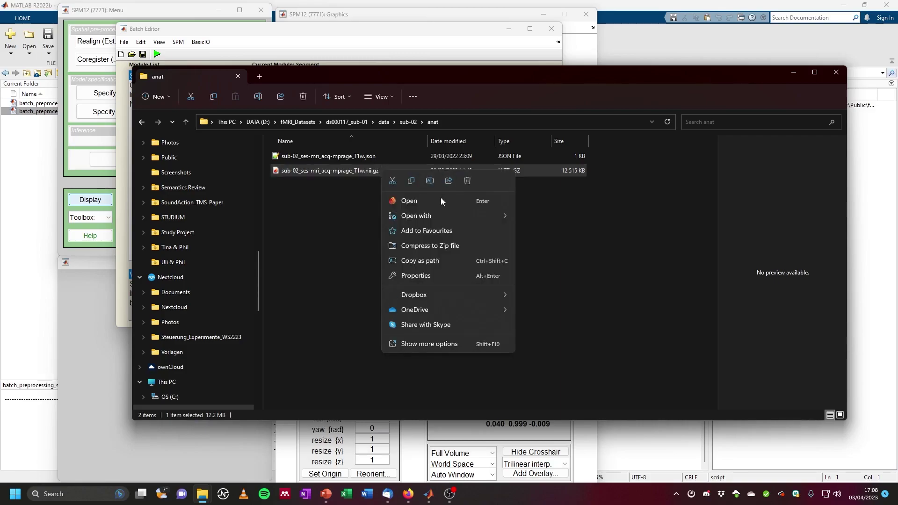
{"action": "mouse_move", "coordinate": [443, 216]}
{"action": "left_click", "coordinate": [554, 232]}
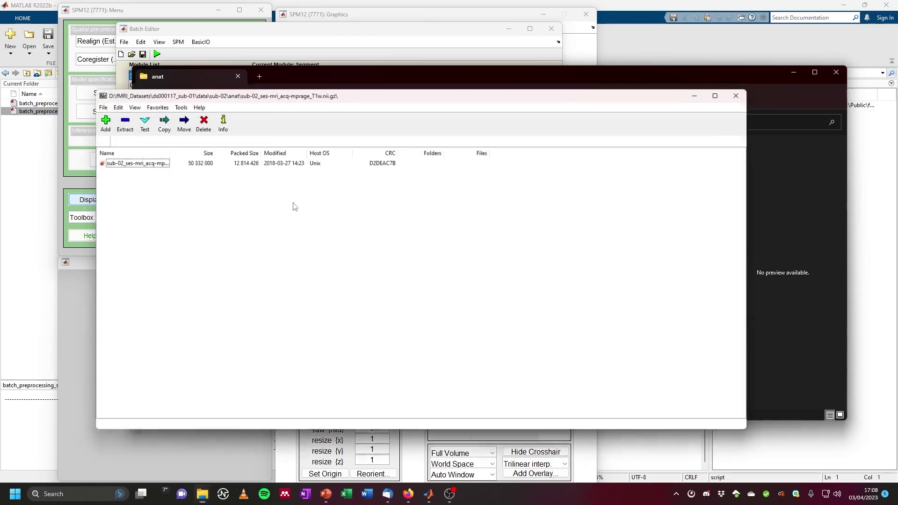
{"action": "left_click", "coordinate": [122, 125]}
{"action": "left_click", "coordinate": [482, 294]}
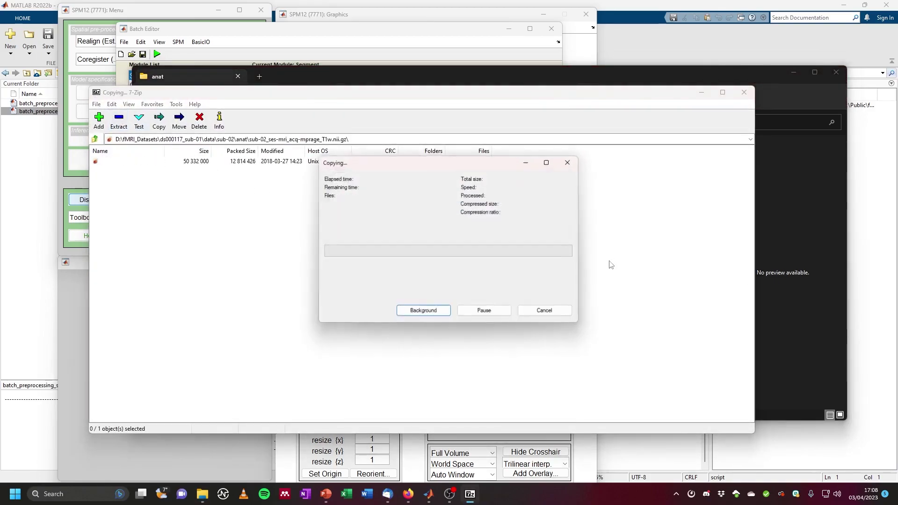
{"action": "left_click", "coordinate": [744, 93]}
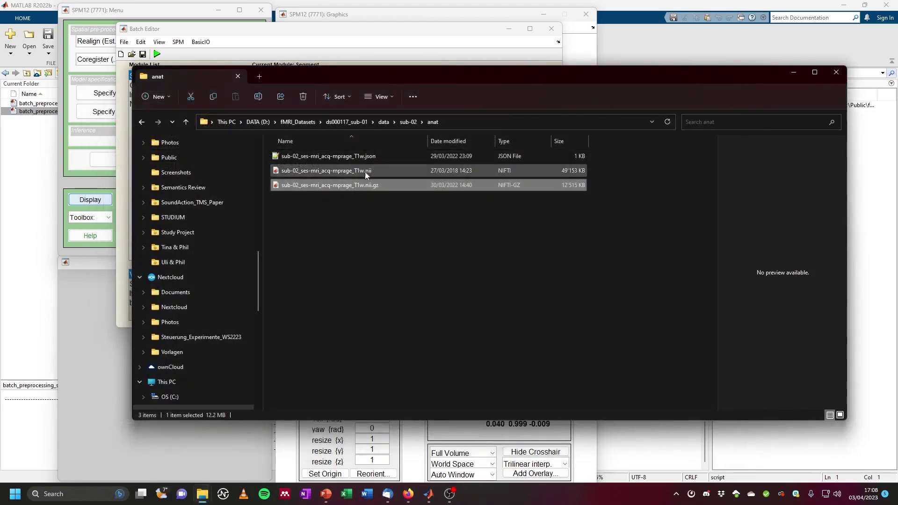
Copy the path of the sub-02 anat folder and minimise File Explorer.
{"action": "left_click", "coordinate": [372, 172]}
{"action": "left_click", "coordinate": [457, 124]}
{"action": "key", "text": "ctrl+c"}
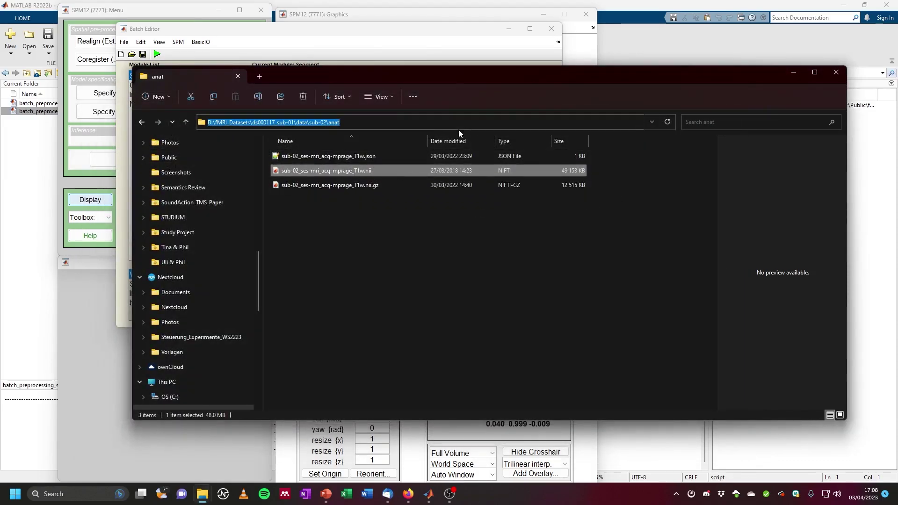
{"action": "left_click", "coordinate": [793, 72]}
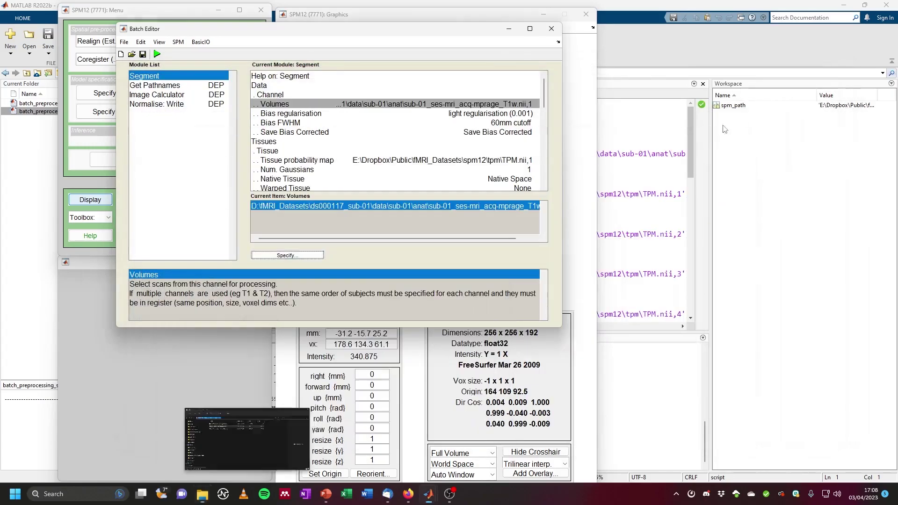
Replace the Segment module's Volumes image with sub-02_ses-mri_acq-mprage_T1w.nii from the sub-02 anat folder.
{"action": "double_click", "coordinate": [321, 105]}
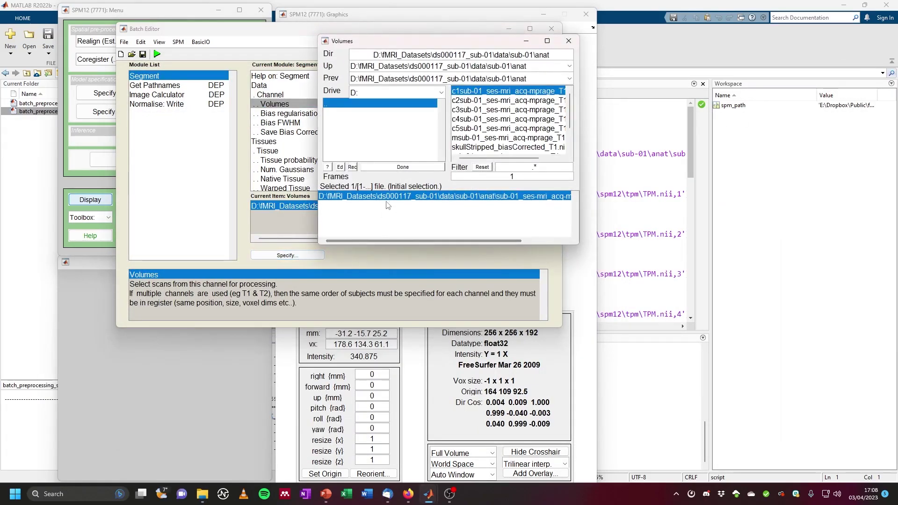
{"action": "left_click", "coordinate": [409, 198]}
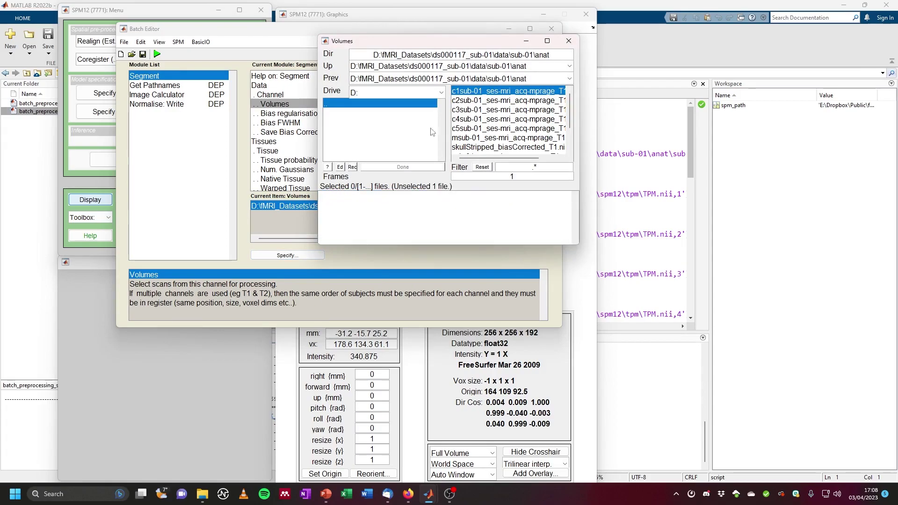
{"action": "key", "text": "ctrl+a"}
{"action": "key", "text": "ctrl+v"}
{"action": "key", "text": "Return"}
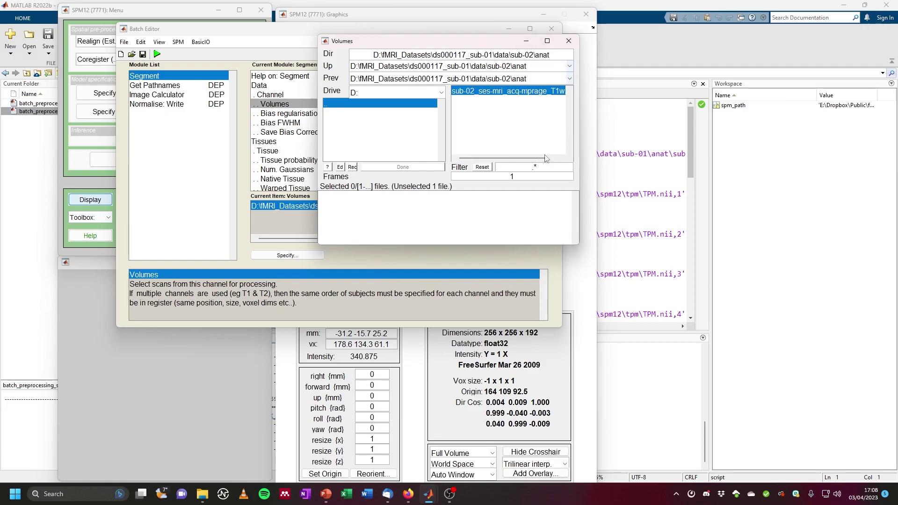
{"action": "left_click", "coordinate": [518, 93]}
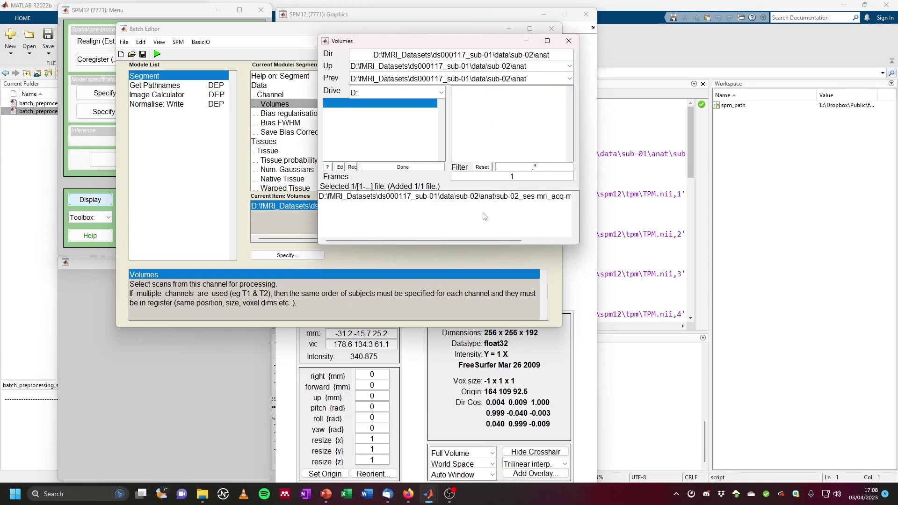
{"action": "left_click", "coordinate": [407, 167]}
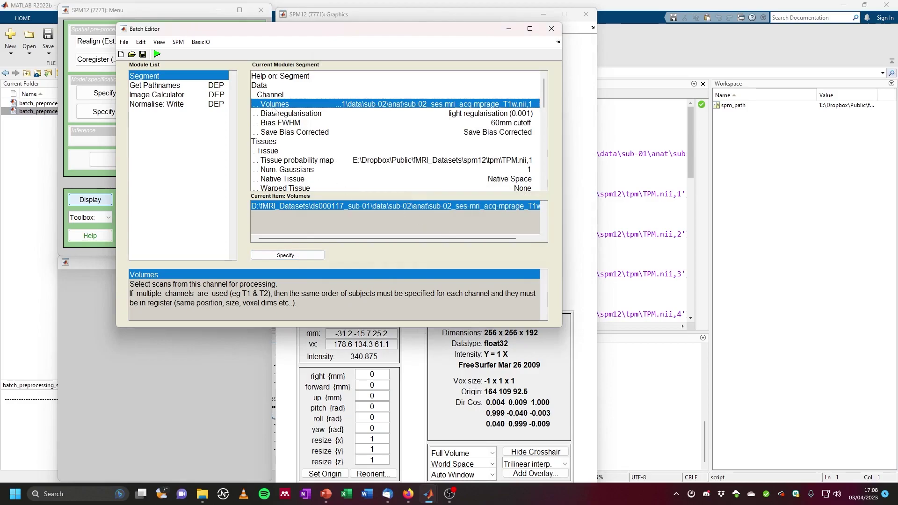
Review the Segment, Get Pathnames, Image Calculator and Normalise: Write settings, including the dependencies for input images, deformation field and images to write.
{"action": "scroll", "coordinate": [453, 167], "scroll_direction": "down", "scroll_amount": 10}
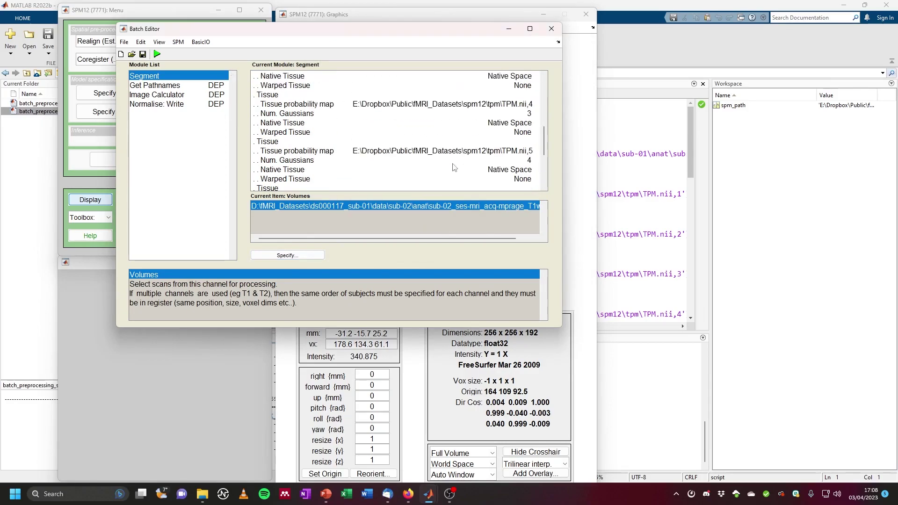
{"action": "left_click", "coordinate": [218, 87]}
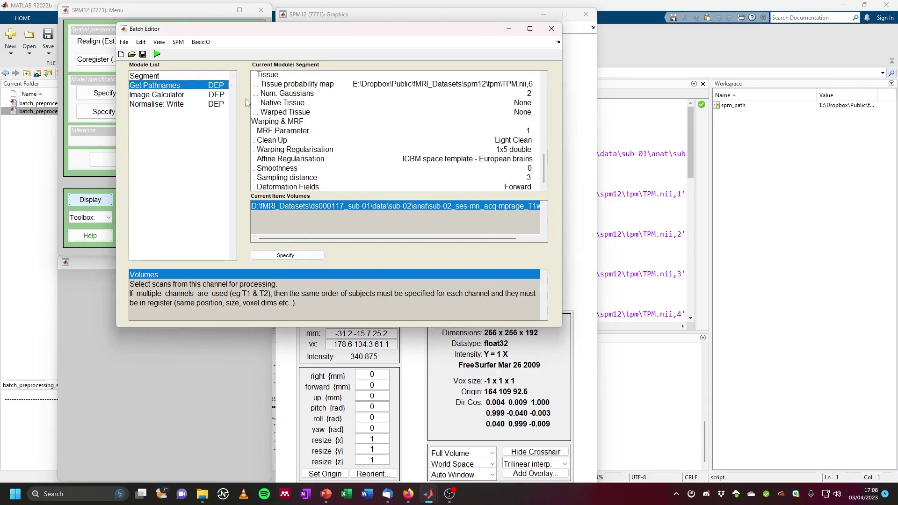
{"action": "left_click", "coordinate": [213, 76]}
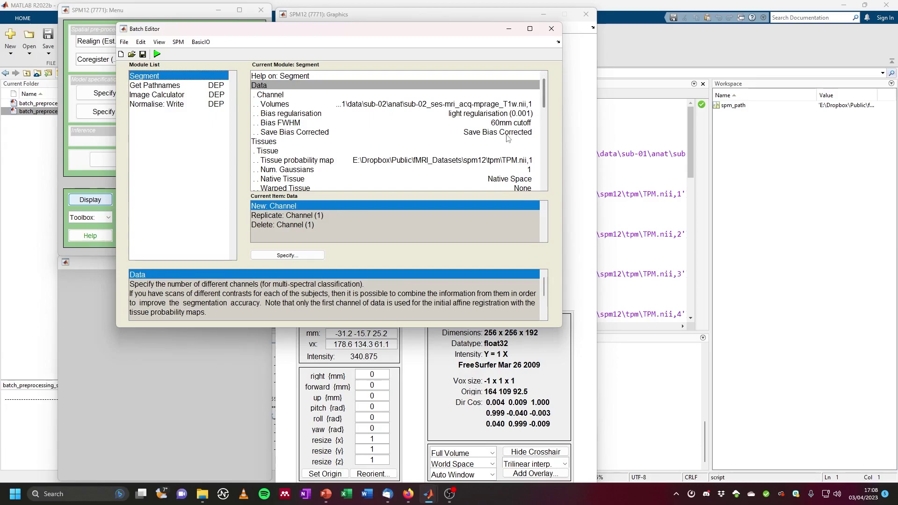
{"action": "left_click_drag", "start_coordinate": [545, 96], "coordinate": [549, 141]}
{"action": "left_click", "coordinate": [155, 85]}
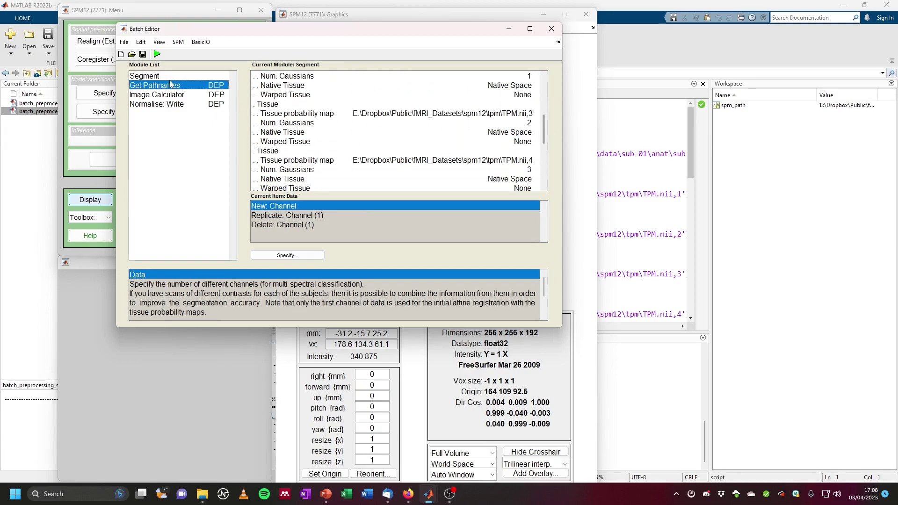
{"action": "left_click", "coordinate": [186, 96]}
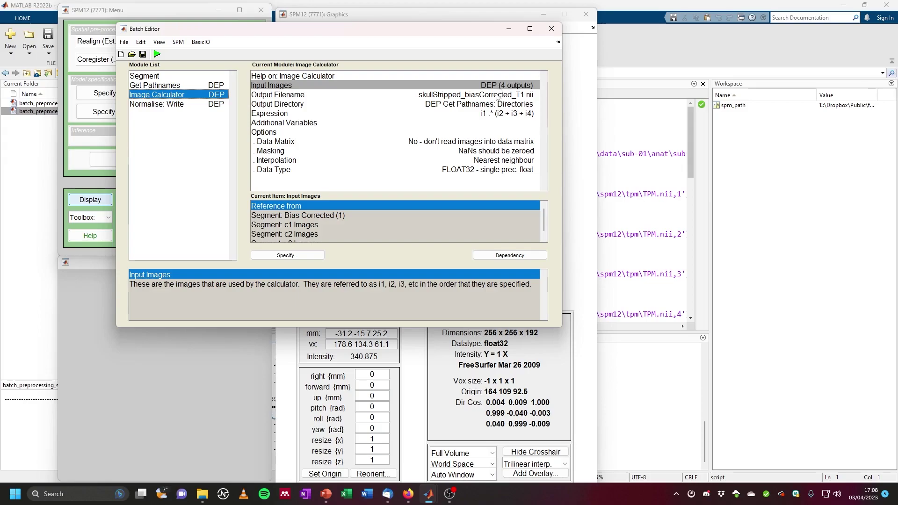
{"action": "scroll", "coordinate": [439, 232], "scroll_direction": "down", "scroll_amount": 1}
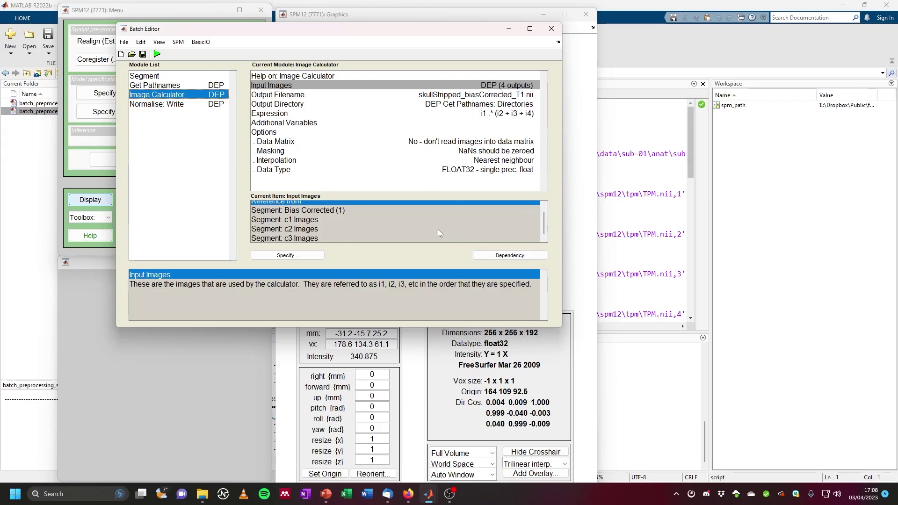
{"action": "left_click", "coordinate": [158, 101]}
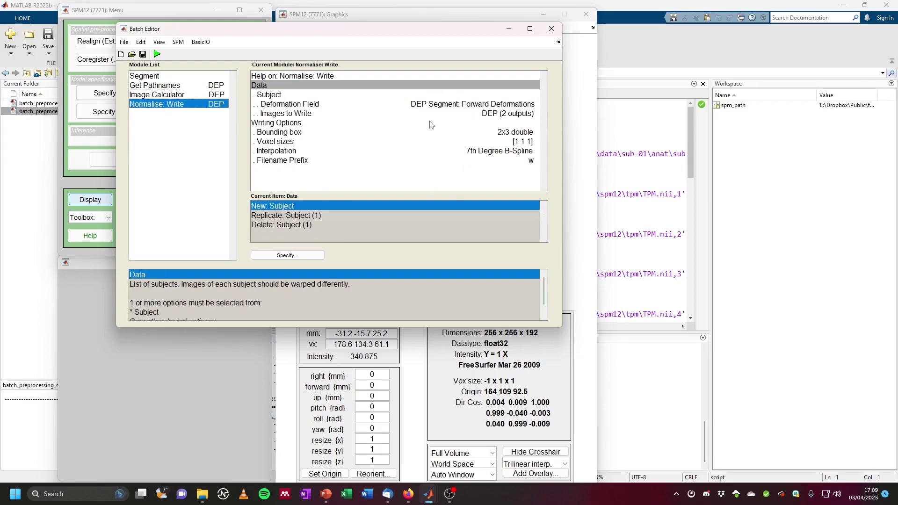
{"action": "left_click", "coordinate": [502, 105]}
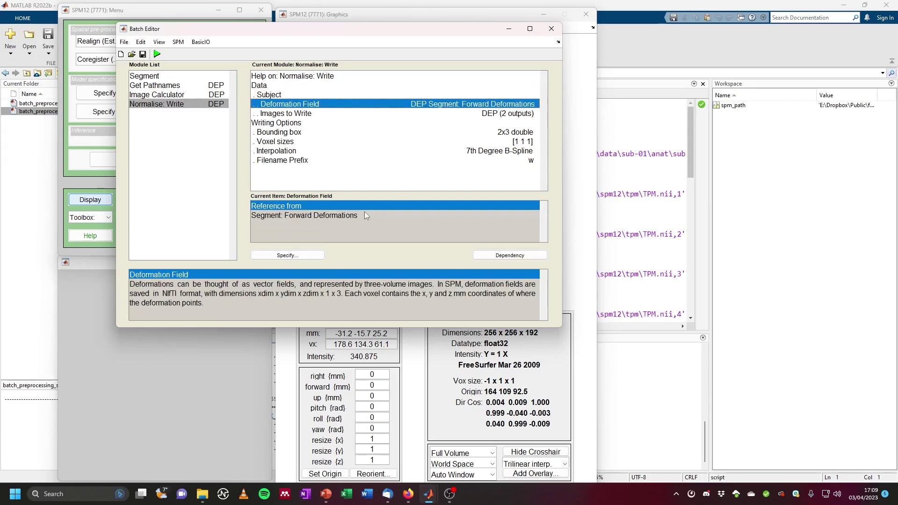
{"action": "left_click", "coordinate": [497, 114]}
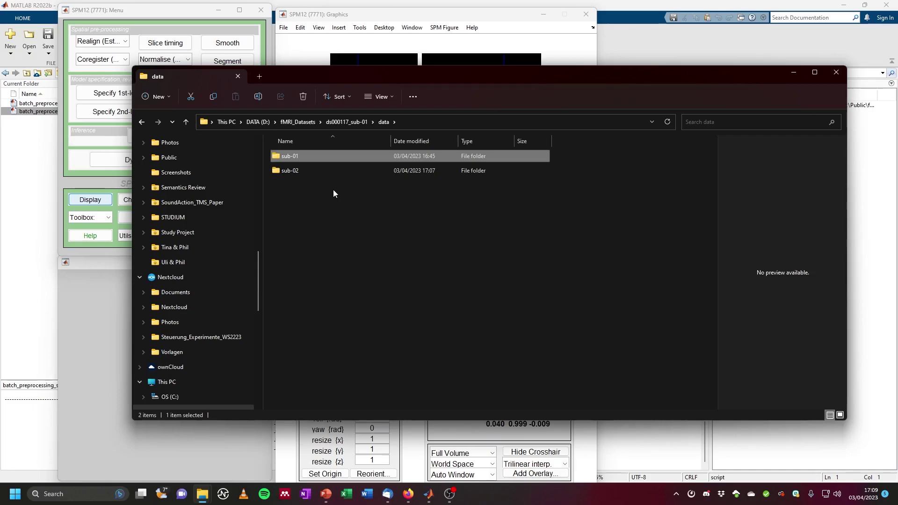
In File Explorer, open the anat folder of sub-01, copy its path and minimise the window.
{"action": "double_click", "coordinate": [292, 158]}
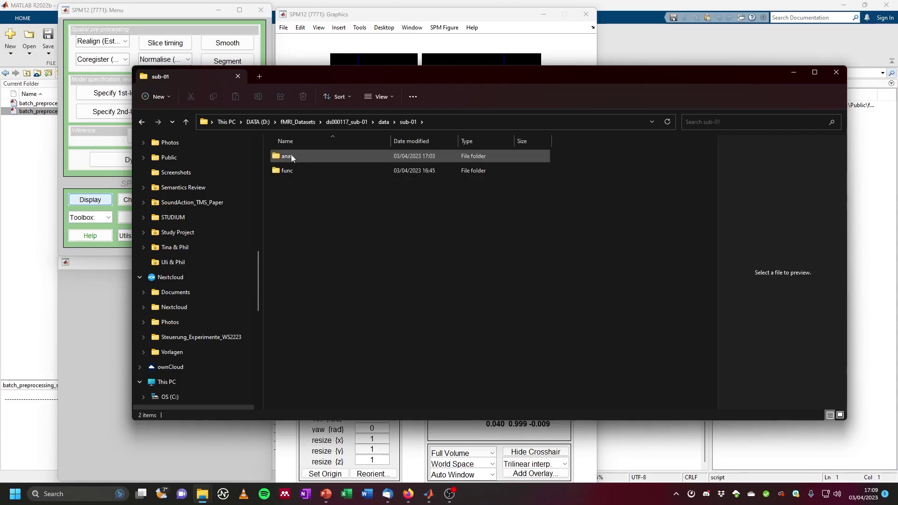
{"action": "double_click", "coordinate": [287, 159]}
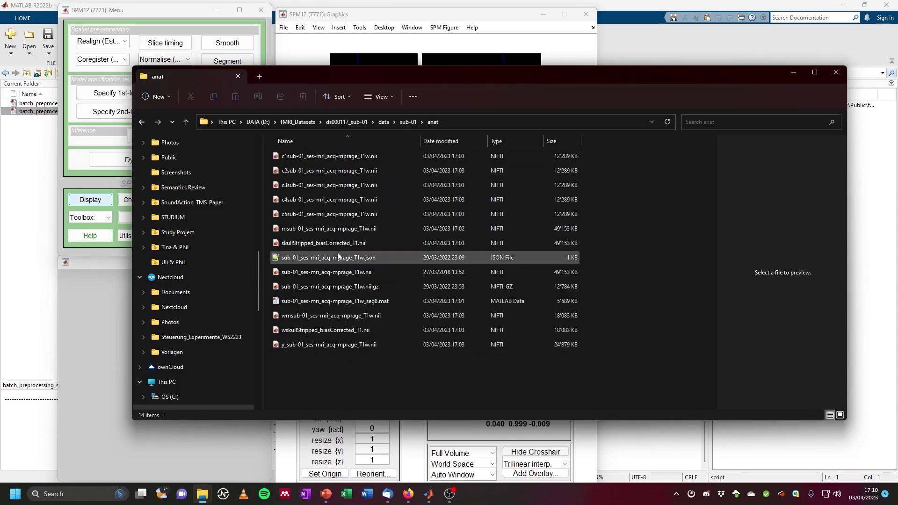
{"action": "left_click_drag", "start_coordinate": [400, 77], "coordinate": [461, 44]}
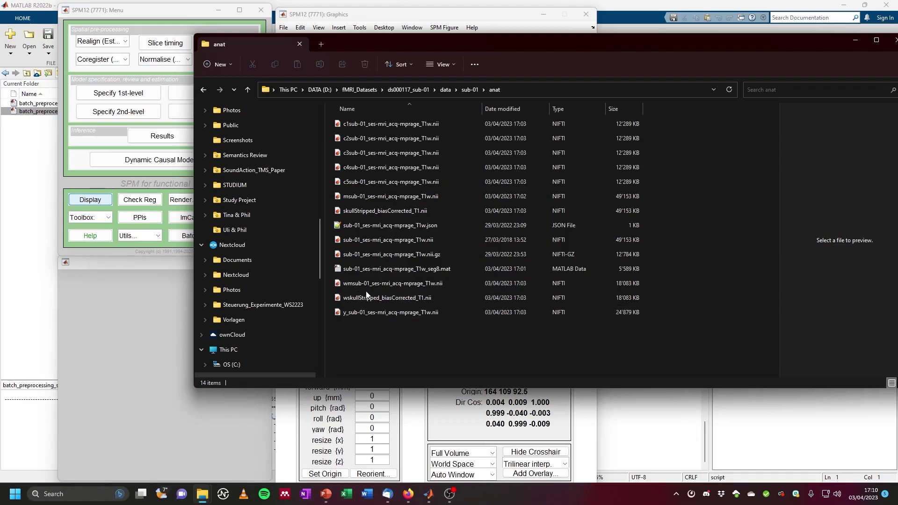
{"action": "left_click", "coordinate": [349, 299]}
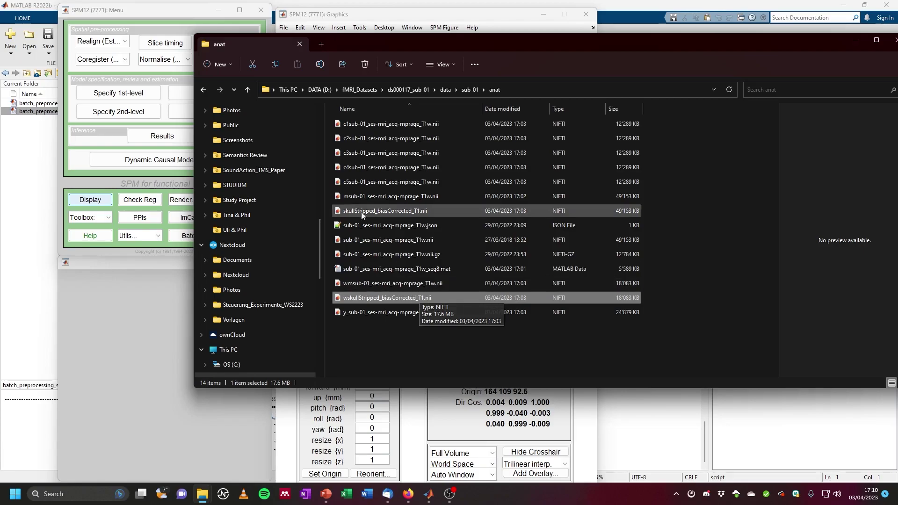
{"action": "left_click", "coordinate": [518, 90]}
{"action": "key", "text": "ctrl+c"}
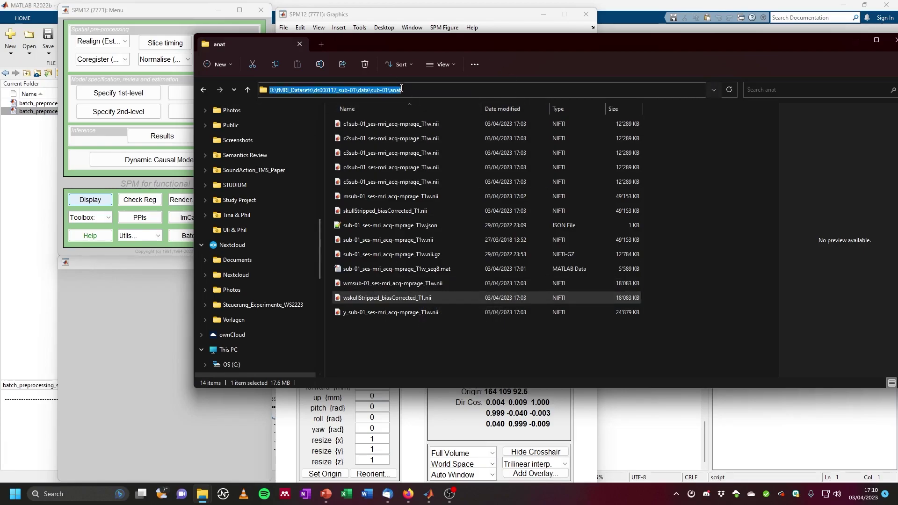
{"action": "left_click", "coordinate": [855, 40]}
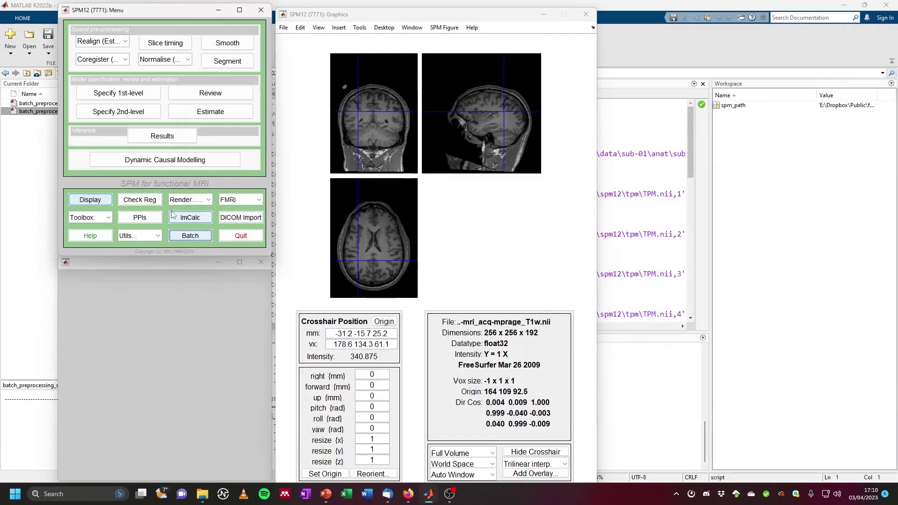
Start Check Reg and select wskullStripped_biasCorrected_T1.nii from the sub-01 anat folder as the first image.
{"action": "left_click", "coordinate": [140, 201]}
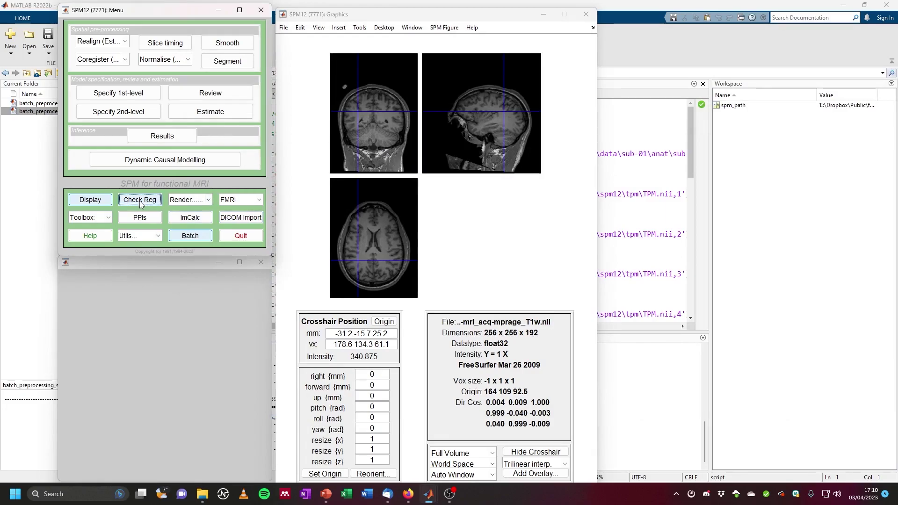
{"action": "key", "text": "ctrl+a"}
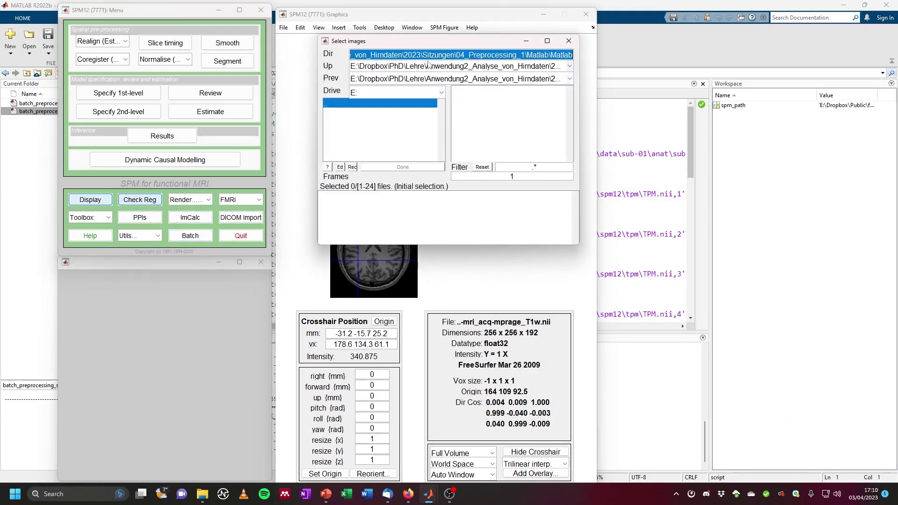
{"action": "key", "text": "ctrl+v"}
{"action": "key", "text": "Return"}
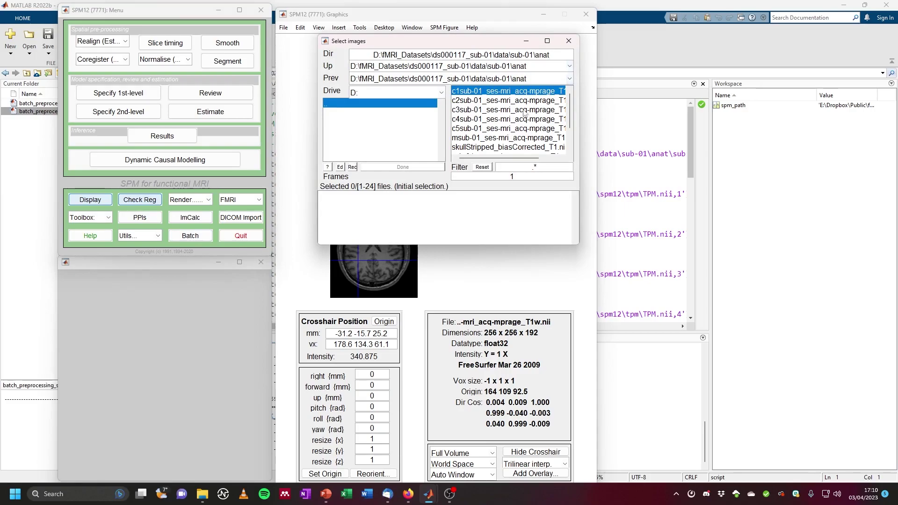
{"action": "scroll", "coordinate": [518, 127], "scroll_direction": "down", "scroll_amount": 1}
{"action": "scroll", "coordinate": [517, 127], "scroll_direction": "down", "scroll_amount": 1}
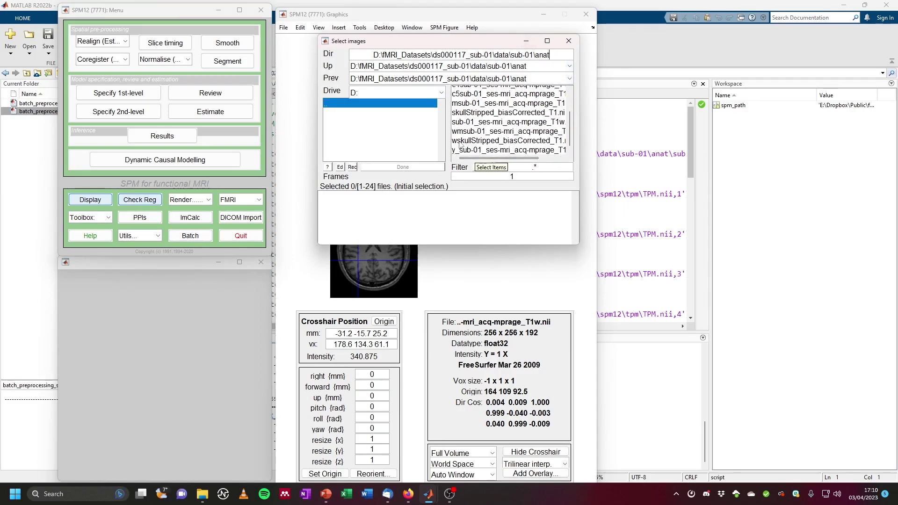
{"action": "left_click", "coordinate": [496, 142]}
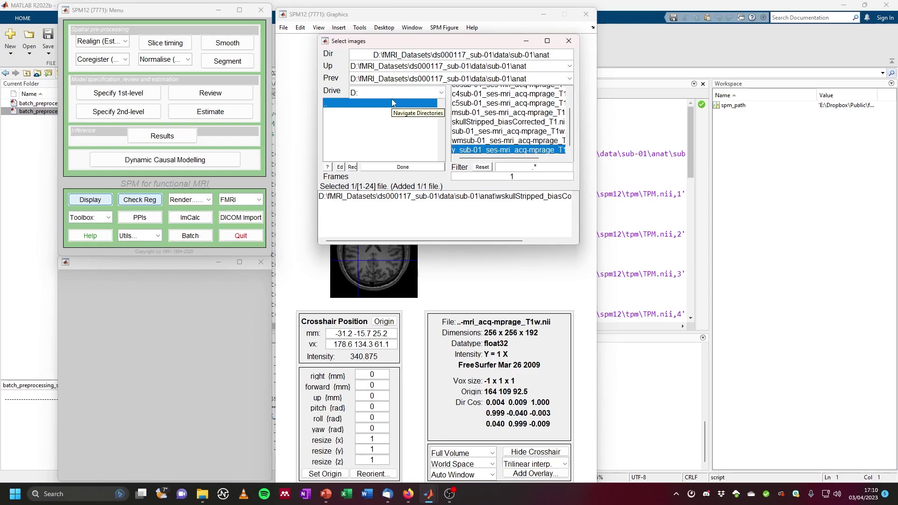
Add single_subj_T1.nii from the spm12 canonical folder as the second image and display both for comparison.
{"action": "left_click", "coordinate": [372, 79]}
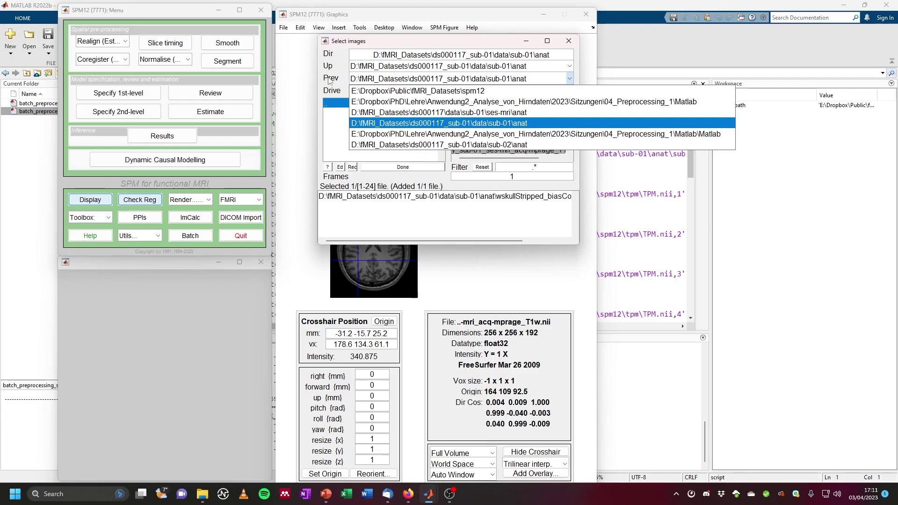
{"action": "left_click", "coordinate": [431, 92]}
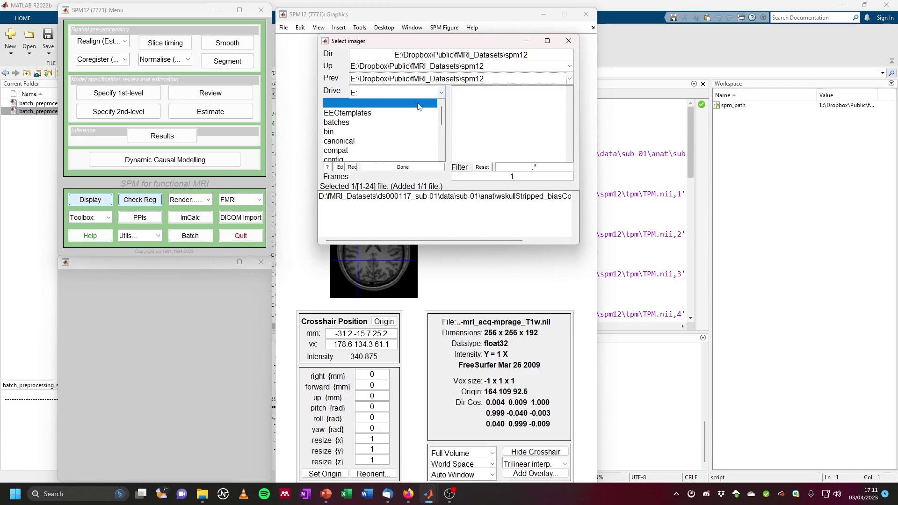
{"action": "left_click", "coordinate": [350, 142]}
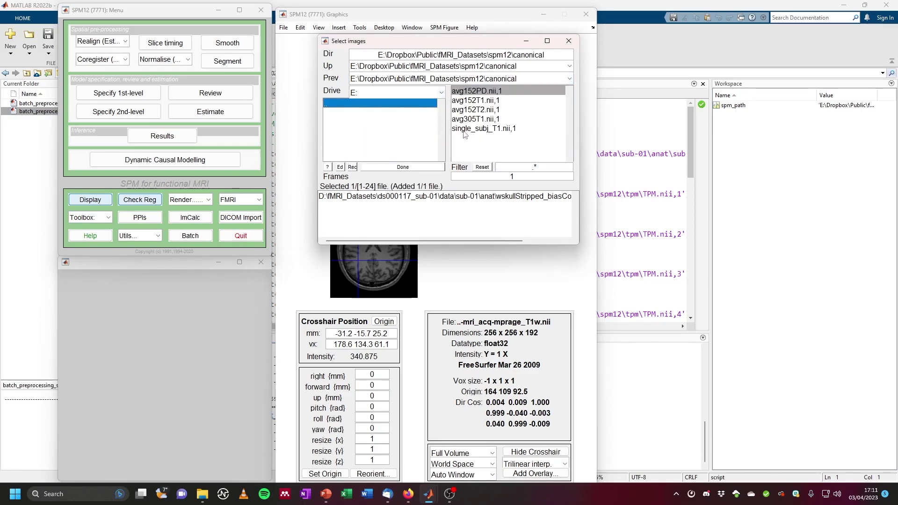
{"action": "left_click", "coordinate": [504, 129]}
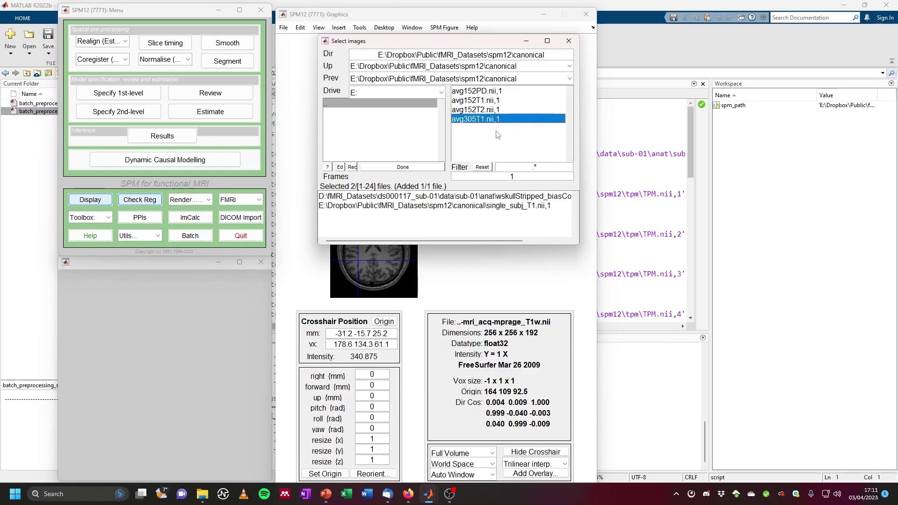
{"action": "left_click", "coordinate": [402, 166]}
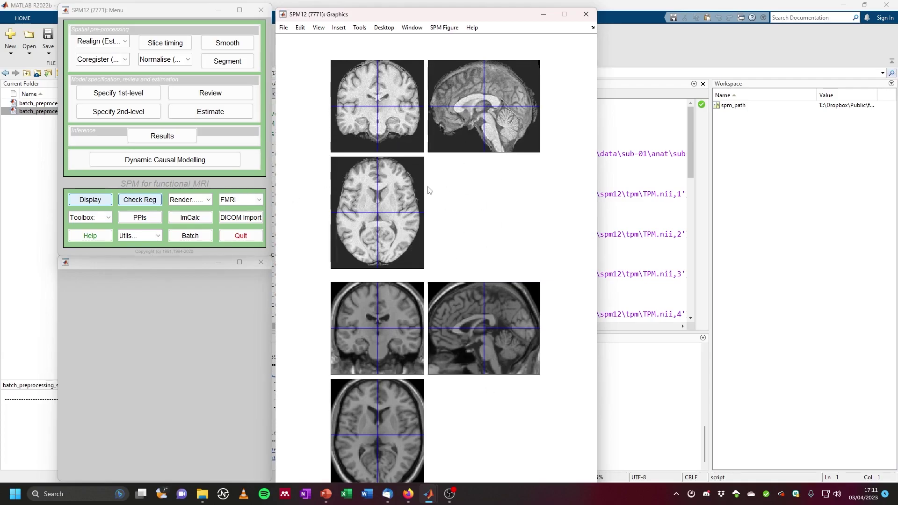
Compare the cortical edges of the normalised brain with the template by moving the crosshair to several outer brain locations.
{"action": "left_click_drag", "start_coordinate": [406, 201], "coordinate": [415, 203]}
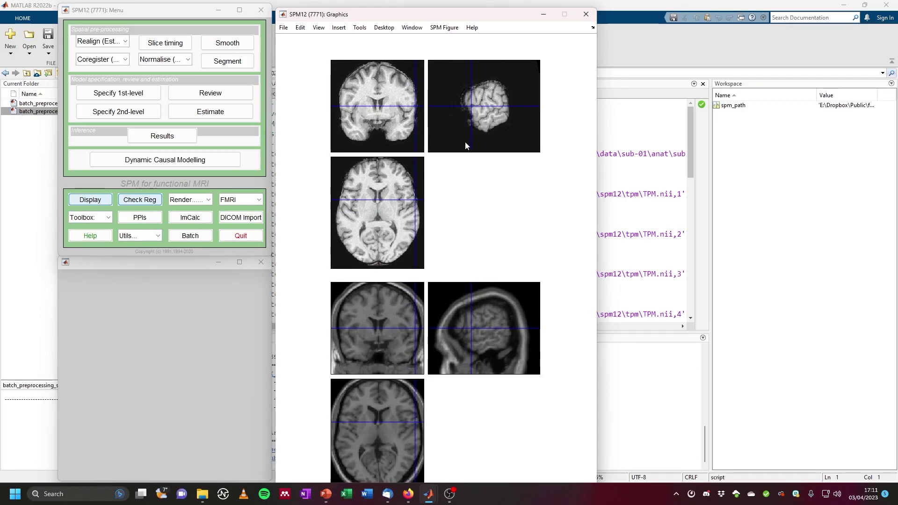
{"action": "left_click", "coordinate": [413, 186]}
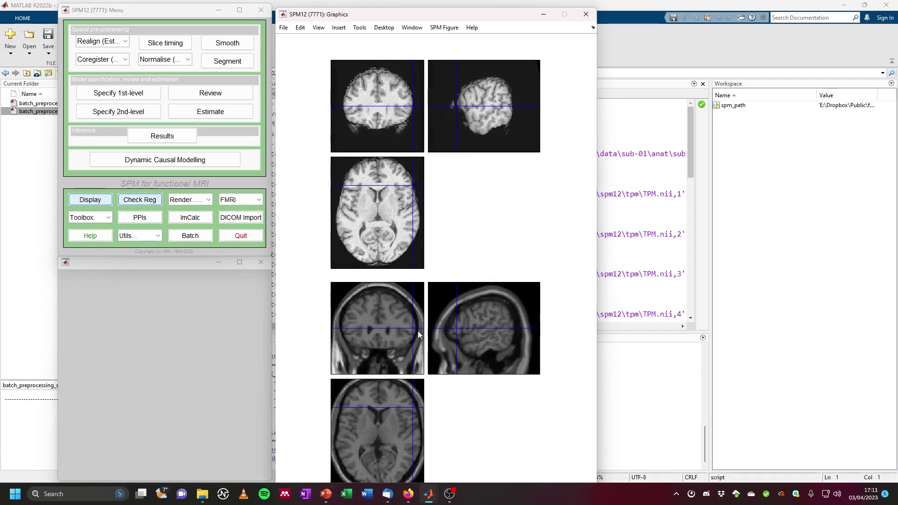
{"action": "left_click", "coordinate": [413, 237]}
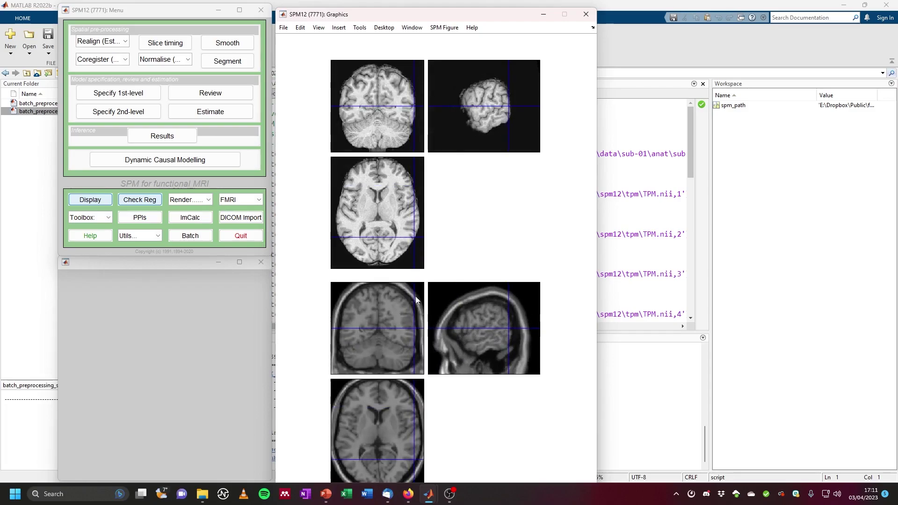
{"action": "left_click", "coordinate": [403, 252]}
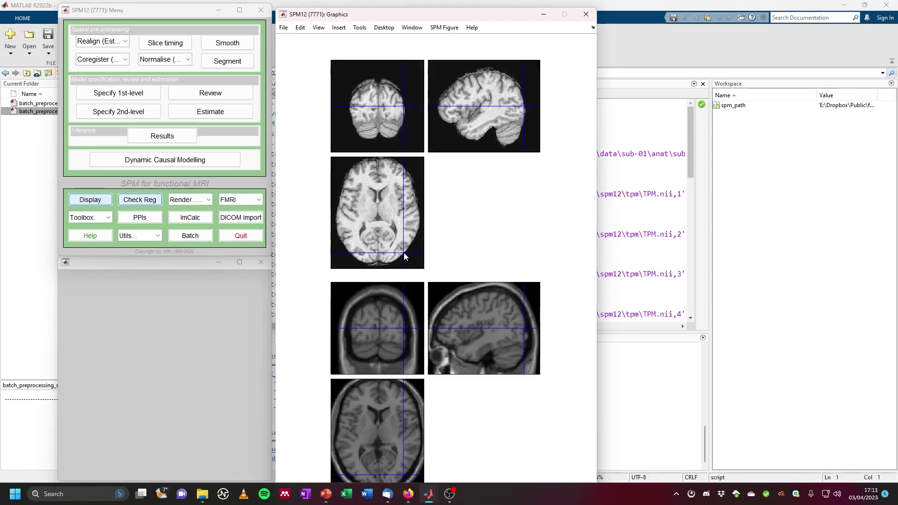
{"action": "left_click", "coordinate": [522, 125]}
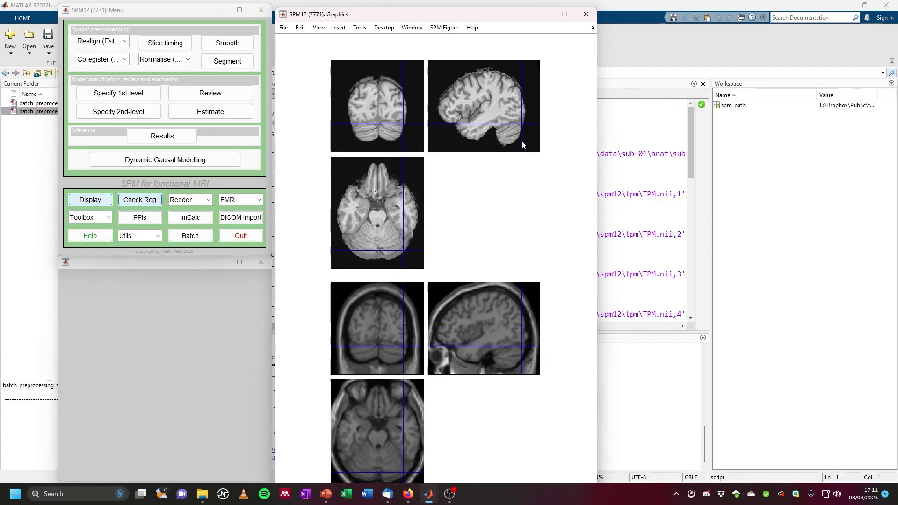
Compare the cerebellar, temporal, frontal and posterior regions of the normalised brain with the template by repositioning the crosshair in the sagittal and axial views.
{"action": "left_click", "coordinate": [521, 126]}
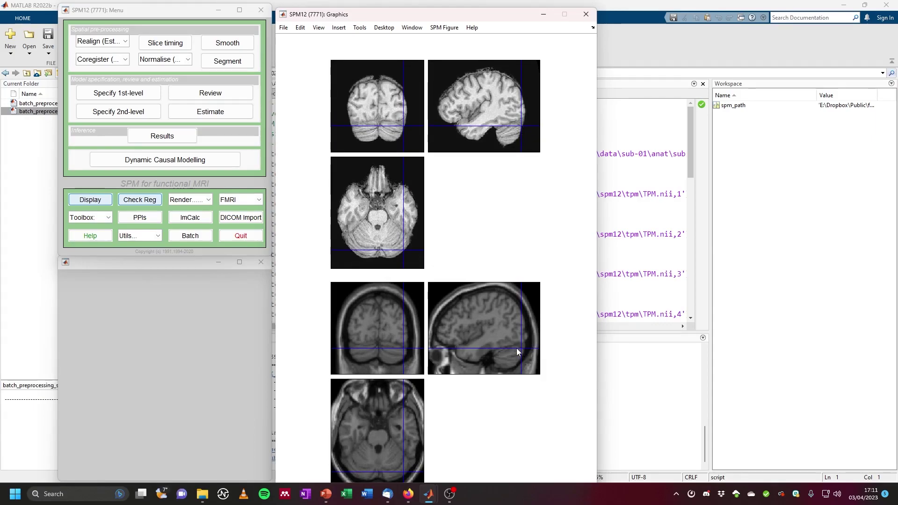
{"action": "left_click_drag", "start_coordinate": [451, 121], "coordinate": [464, 137]}
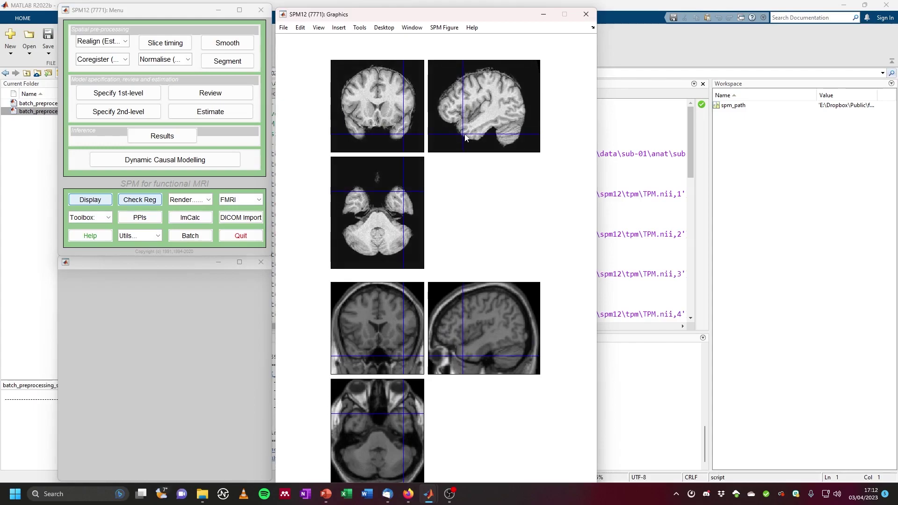
{"action": "left_click", "coordinate": [442, 119]}
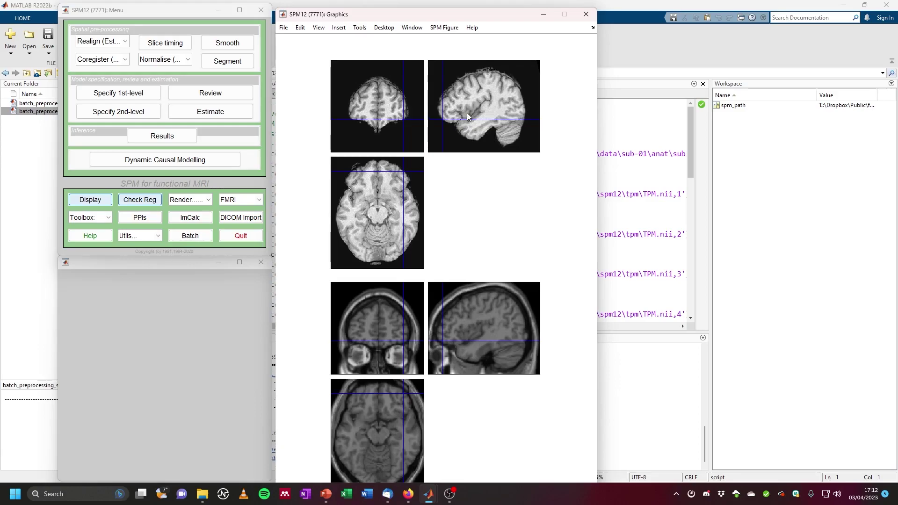
{"action": "left_click_drag", "start_coordinate": [380, 223], "coordinate": [409, 218]}
{"action": "left_click", "coordinate": [499, 110]}
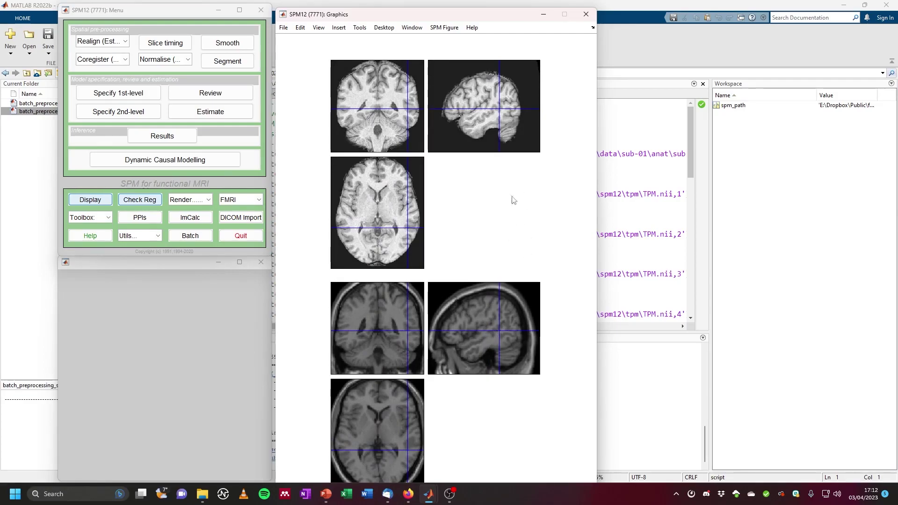
{"action": "left_click", "coordinate": [501, 324]}
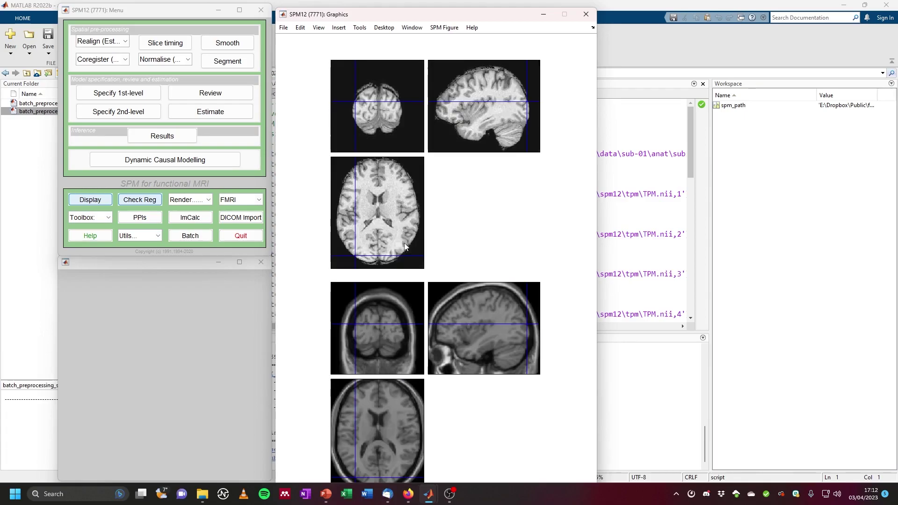
{"action": "left_click", "coordinate": [412, 240]}
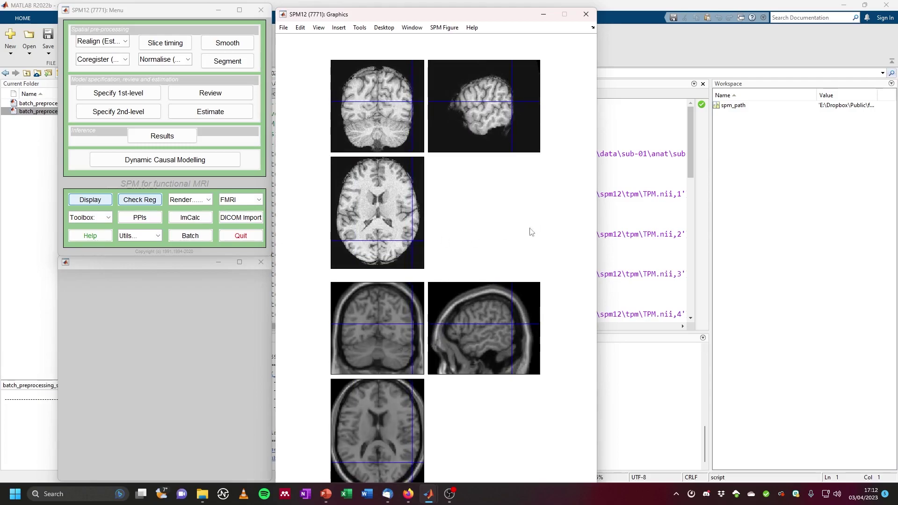